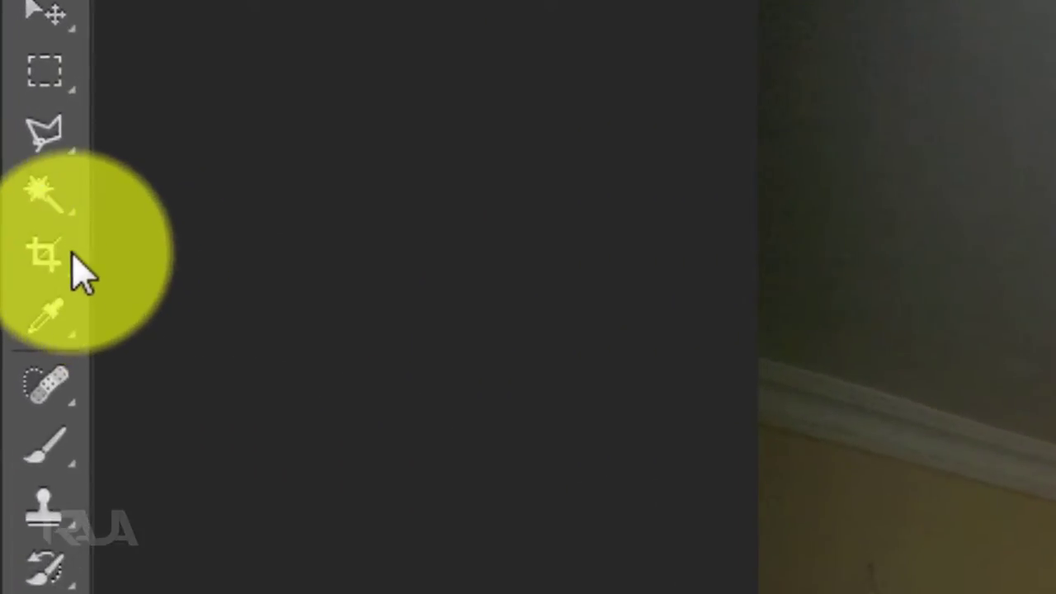
Step: Crop the portrait to an 870 × 870 px, 150 px/in square around the face, then fit it on screen
left_click(71, 251)
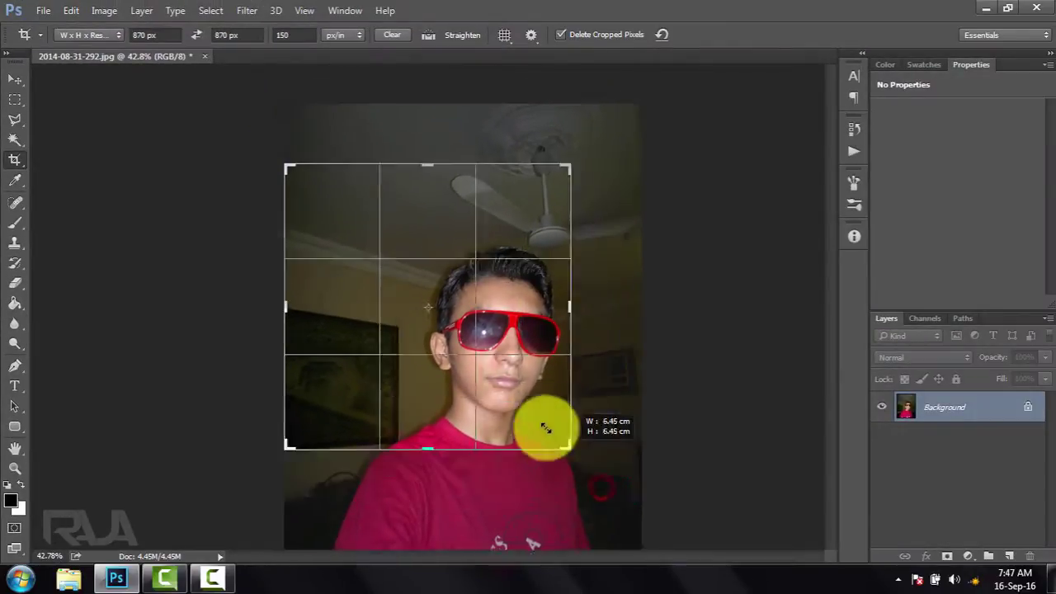
left_click_drag(600, 487, 524, 405)
left_click_drag(507, 349, 397, 297)
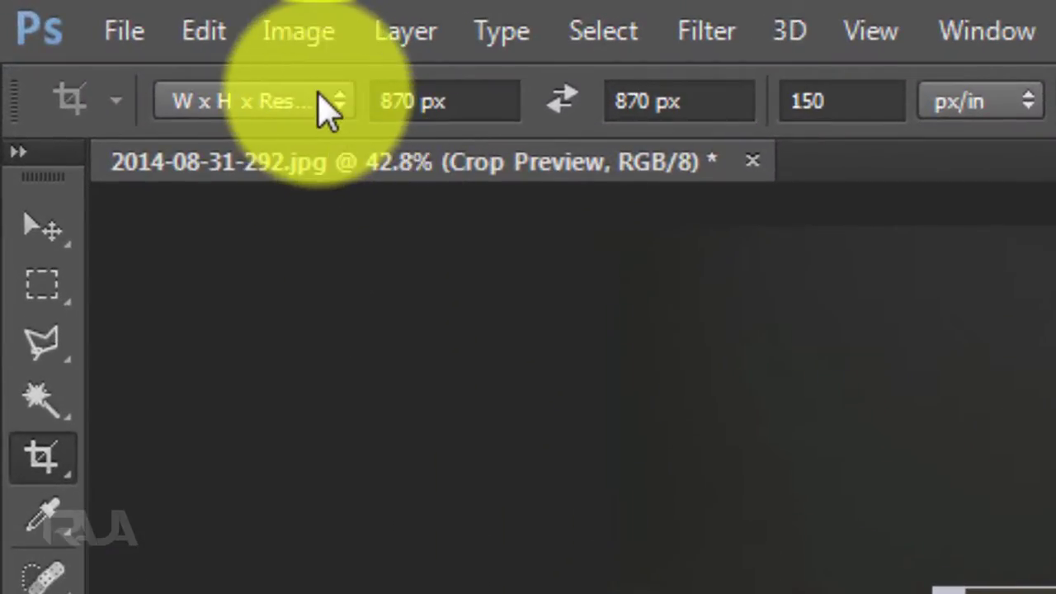
left_click(329, 110)
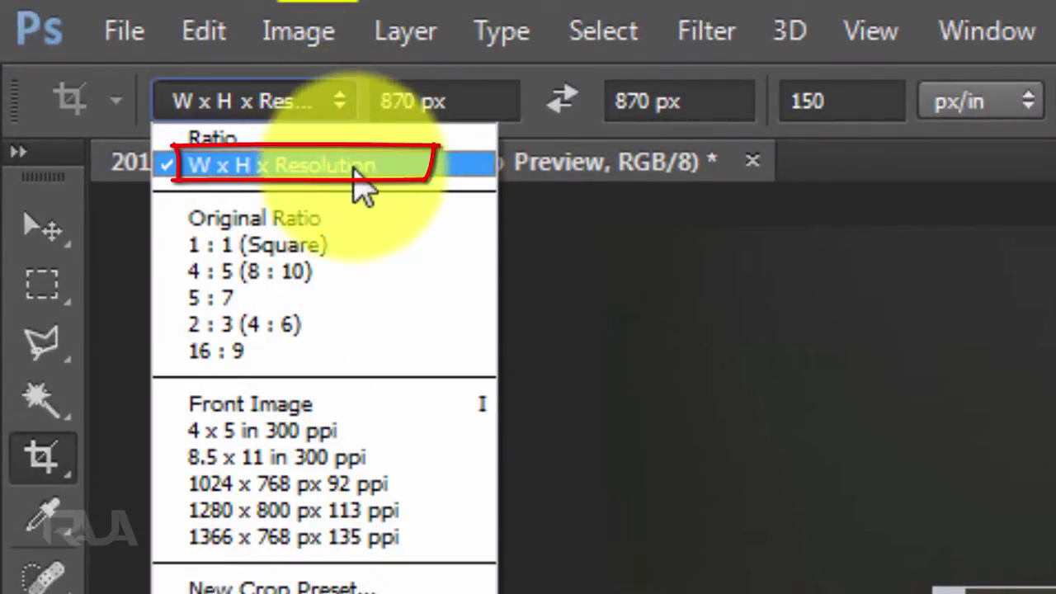
left_click(357, 171)
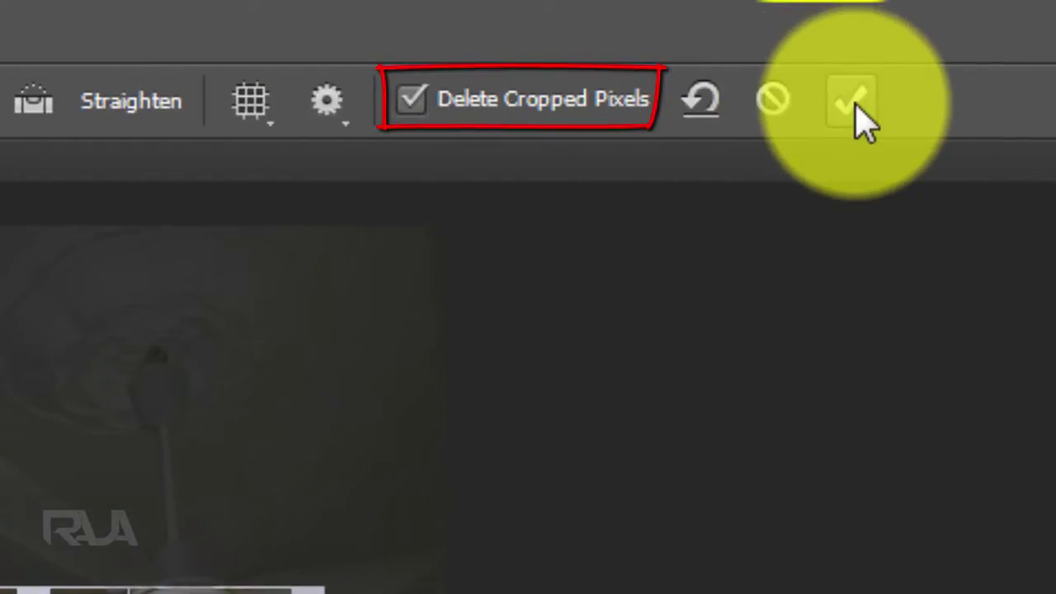
left_click(852, 103)
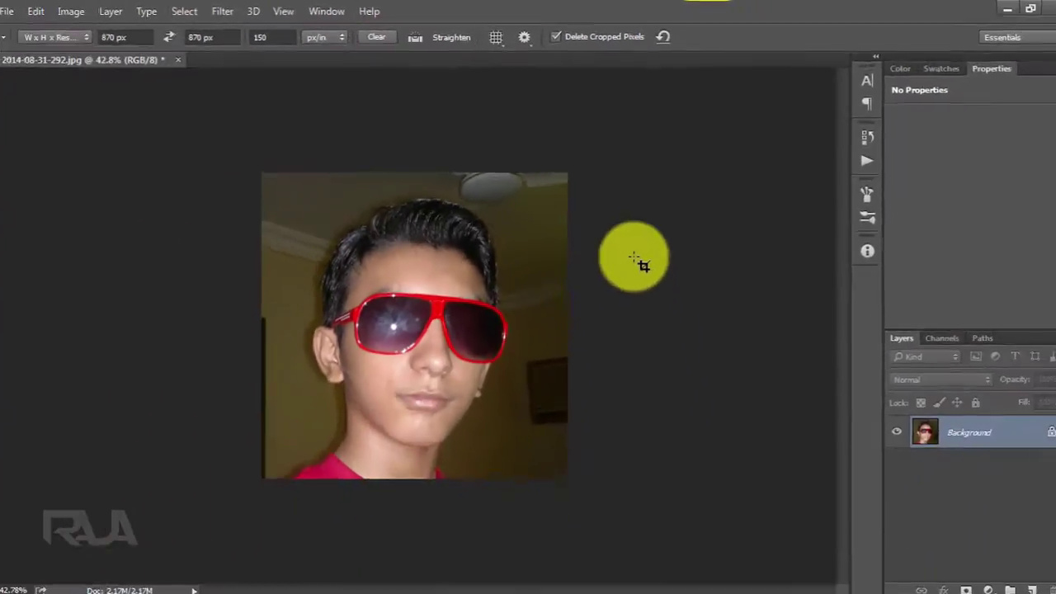
key("ctrl+0")
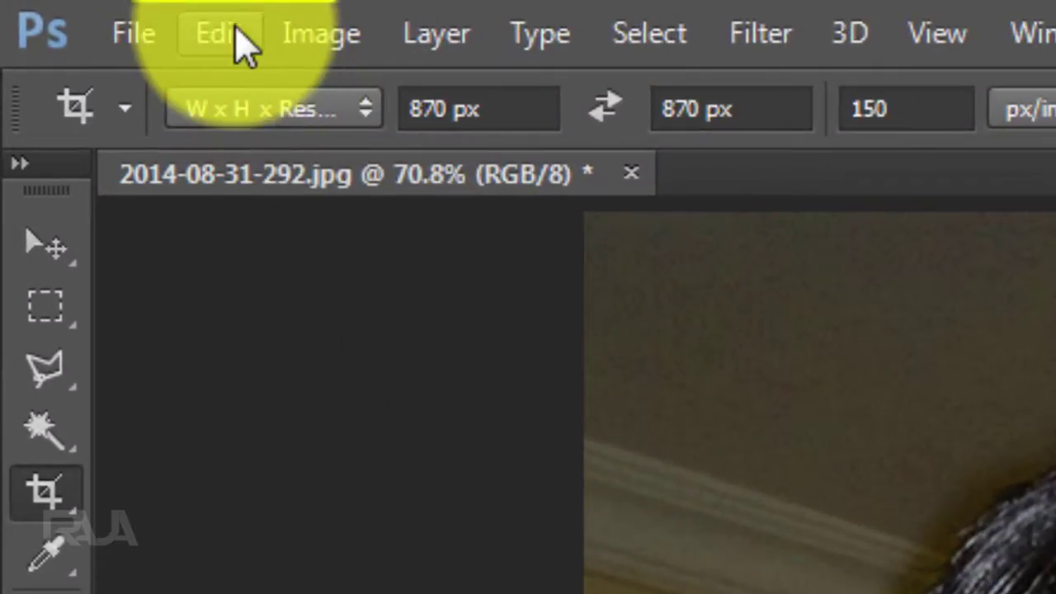
Step: In Guides, Grid & Slices preferences, keep yellow gridlines every 217 pixels with 6 subdivisions
left_click(71, 9)
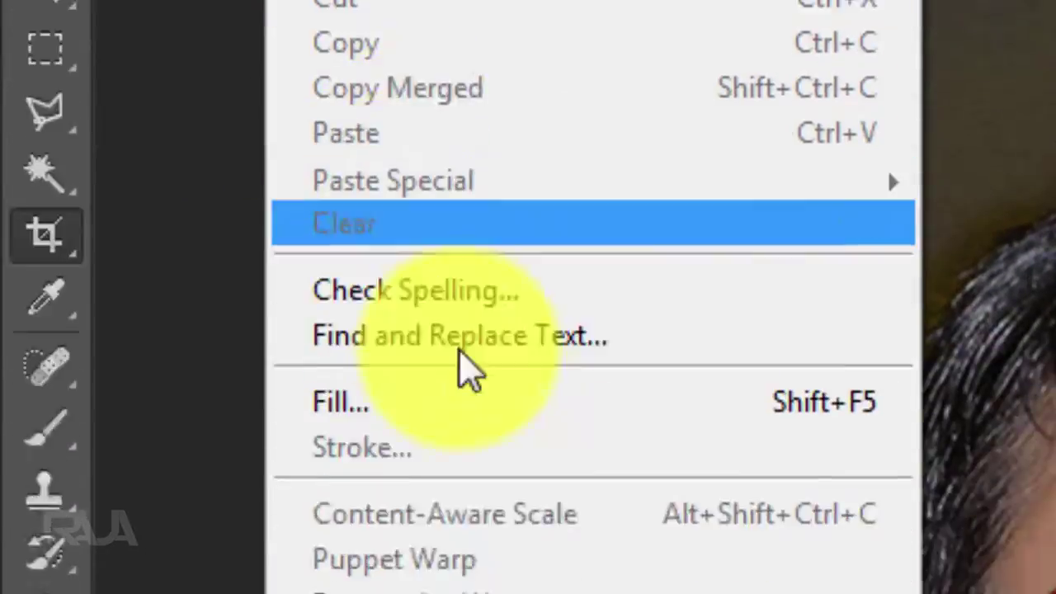
mouse_move(238, 539)
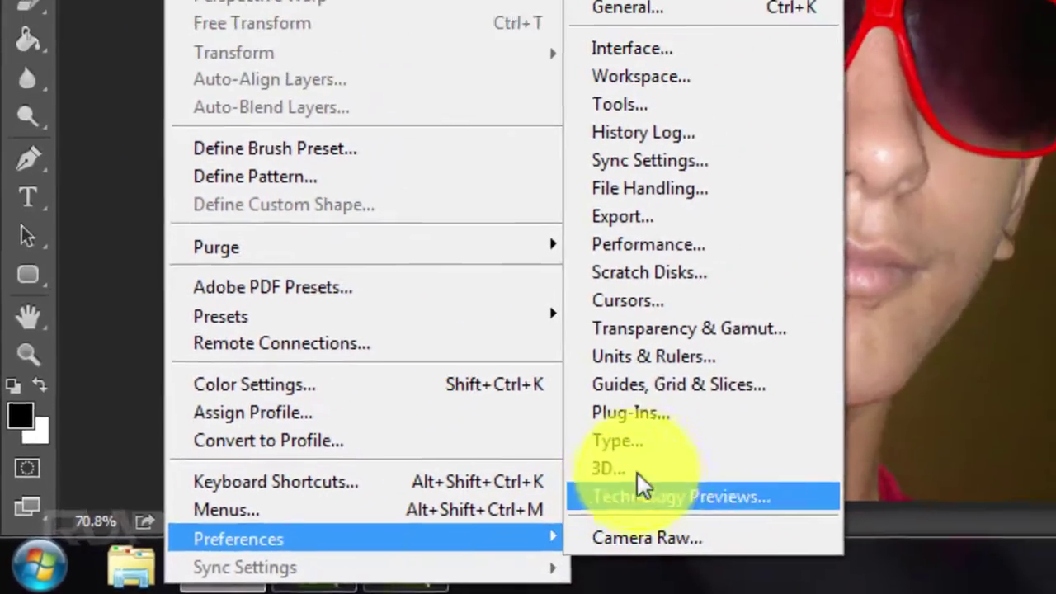
left_click(738, 389)
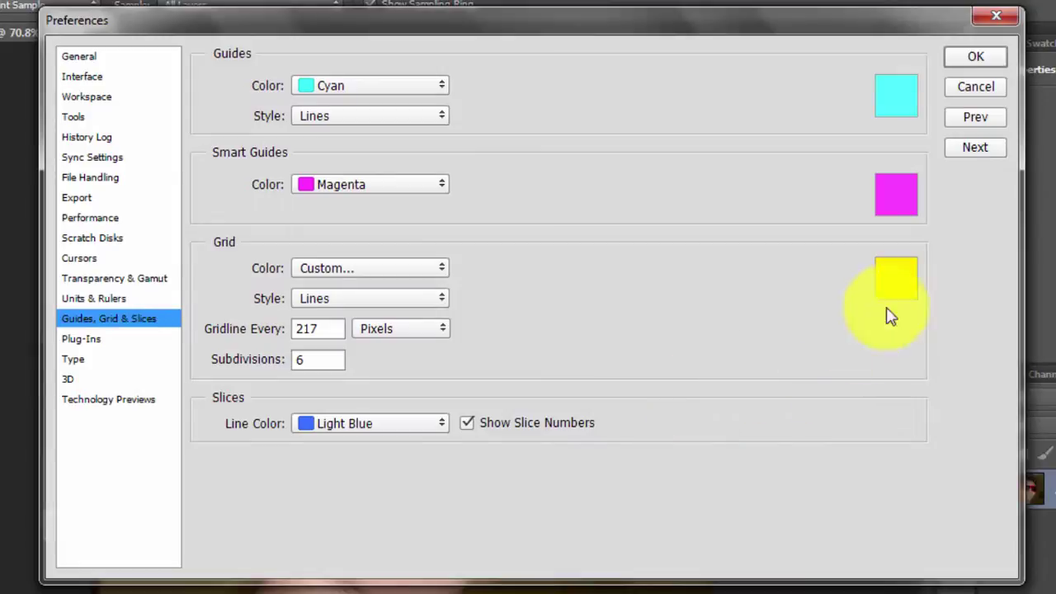
left_click(896, 281)
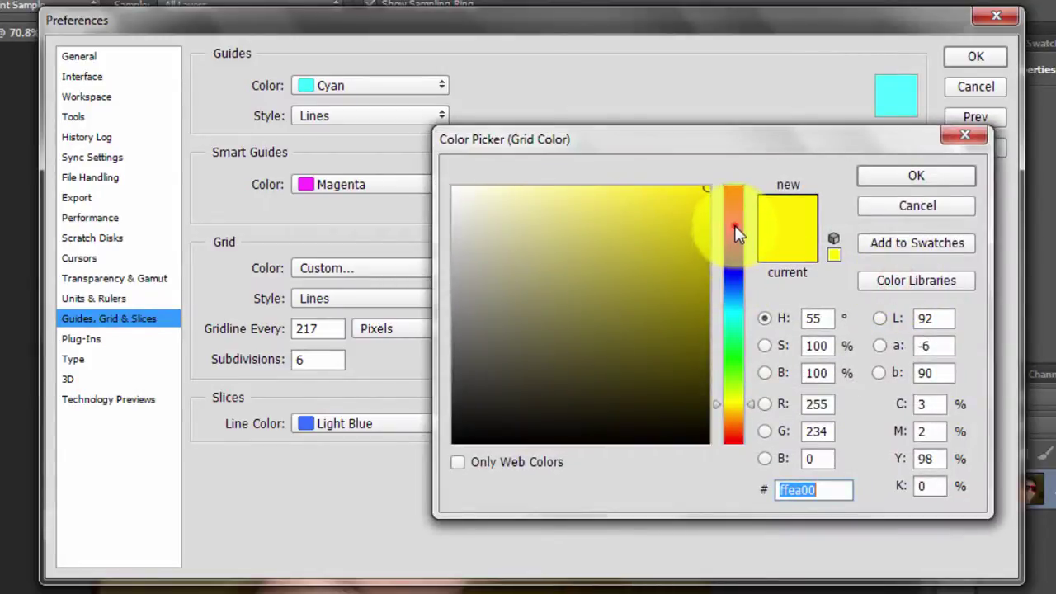
left_click_drag(737, 233, 733, 248)
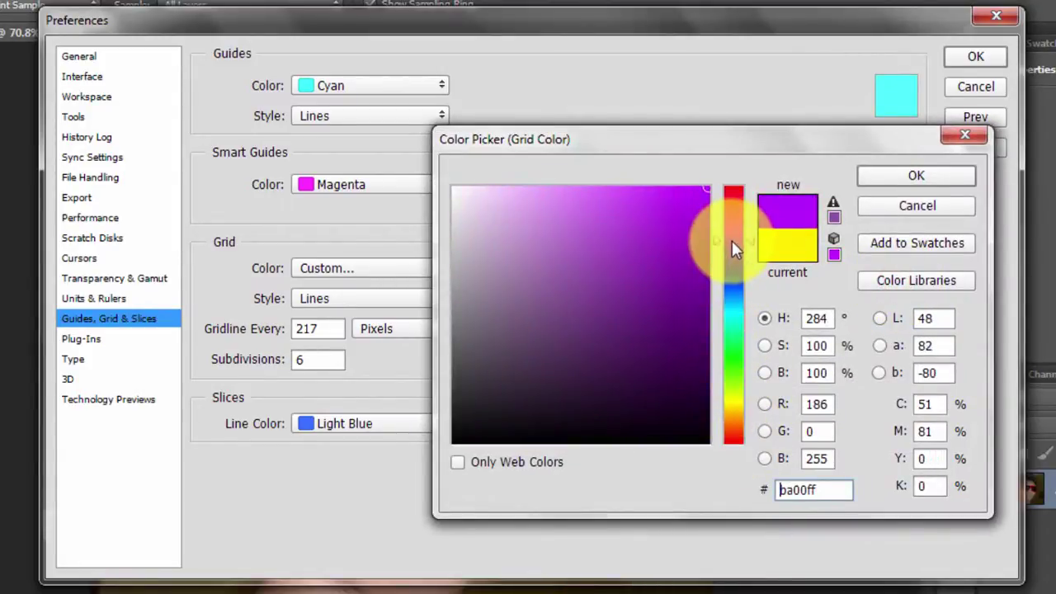
mouse_move(701, 192)
left_mouse_down()
mouse_move(528, 229)
mouse_move(467, 203)
mouse_move(726, 237)
mouse_move(725, 343)
left_mouse_up()
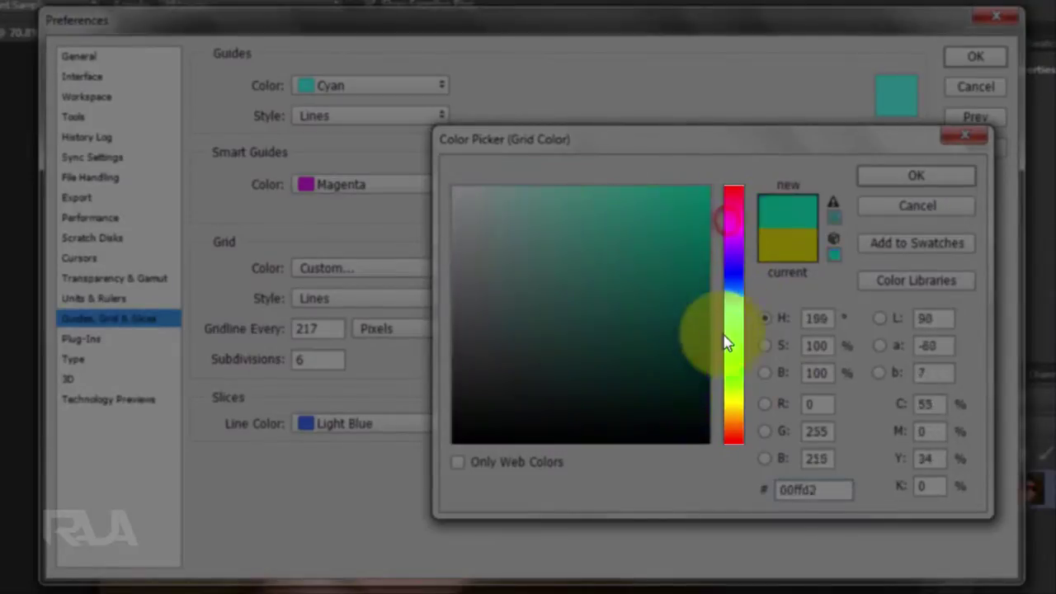
left_click(895, 213)
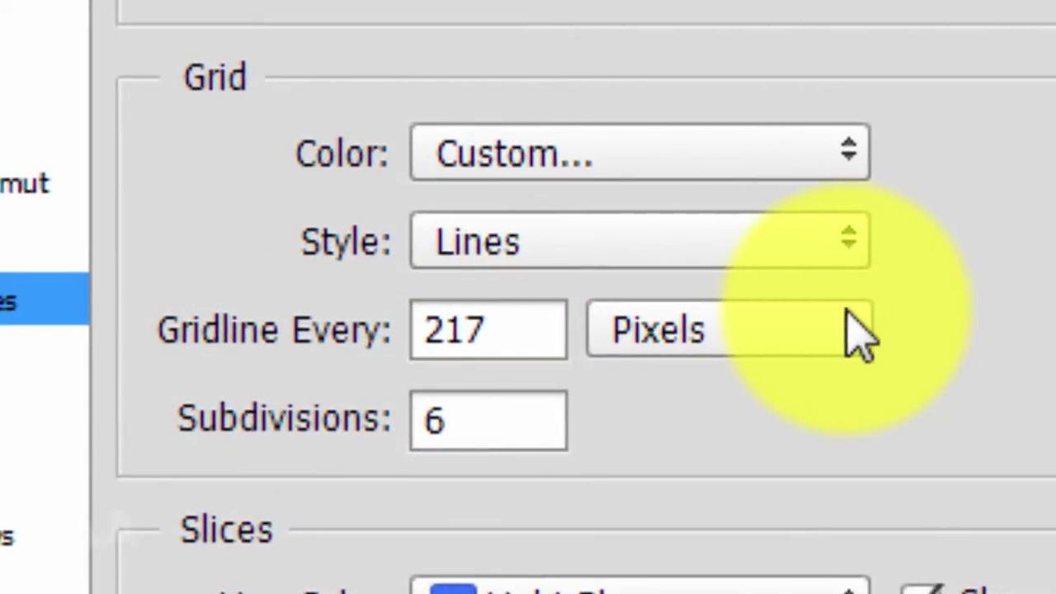
left_click(851, 330)
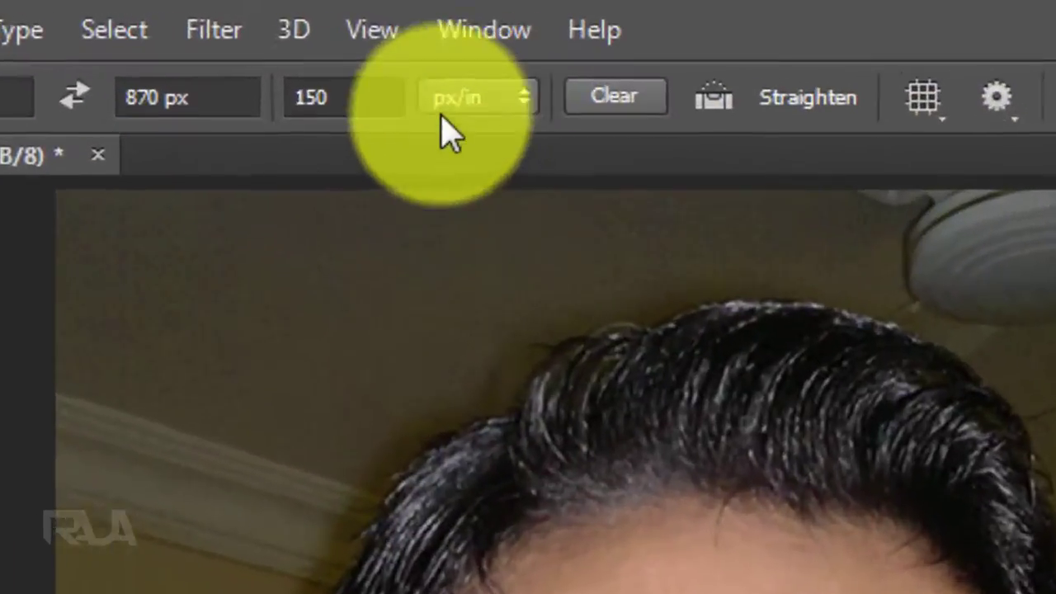
Step: Turn on the grid over the 870 × 870 portrait and zoom out to see the whole image
left_click(363, 32)
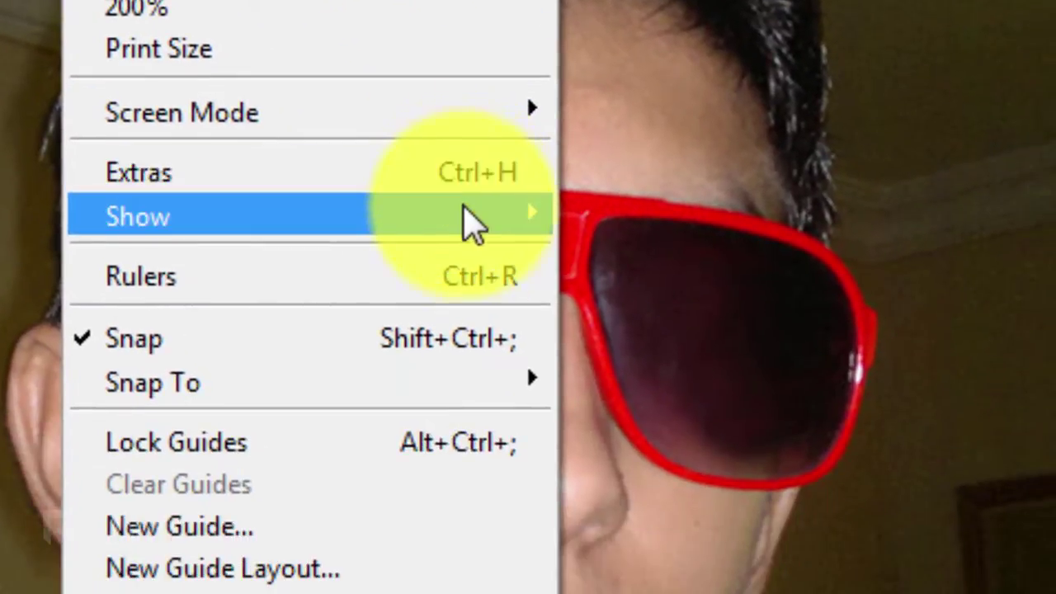
mouse_move(247, 216)
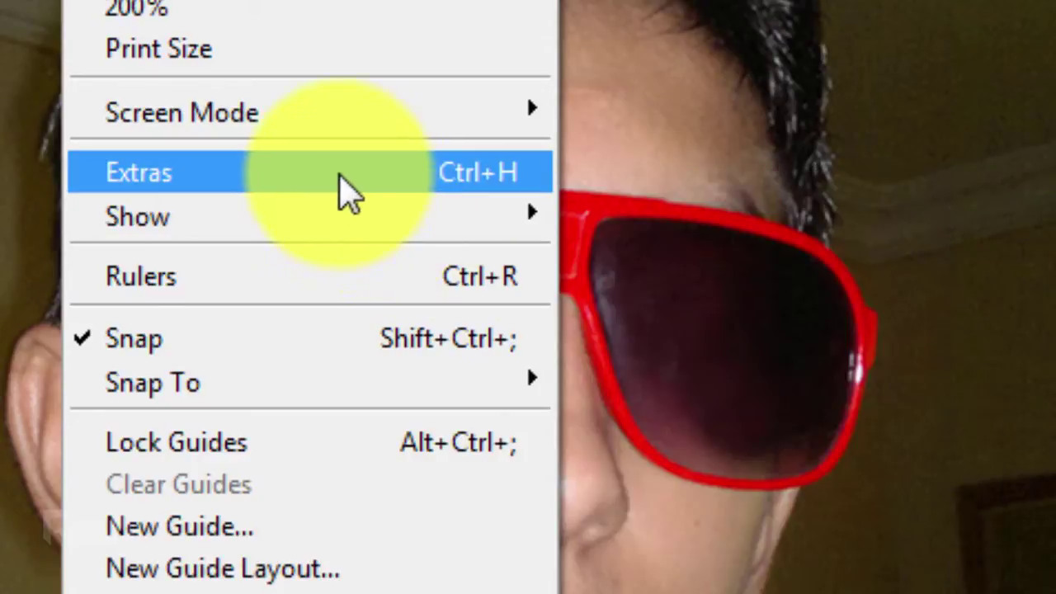
left_click(345, 177)
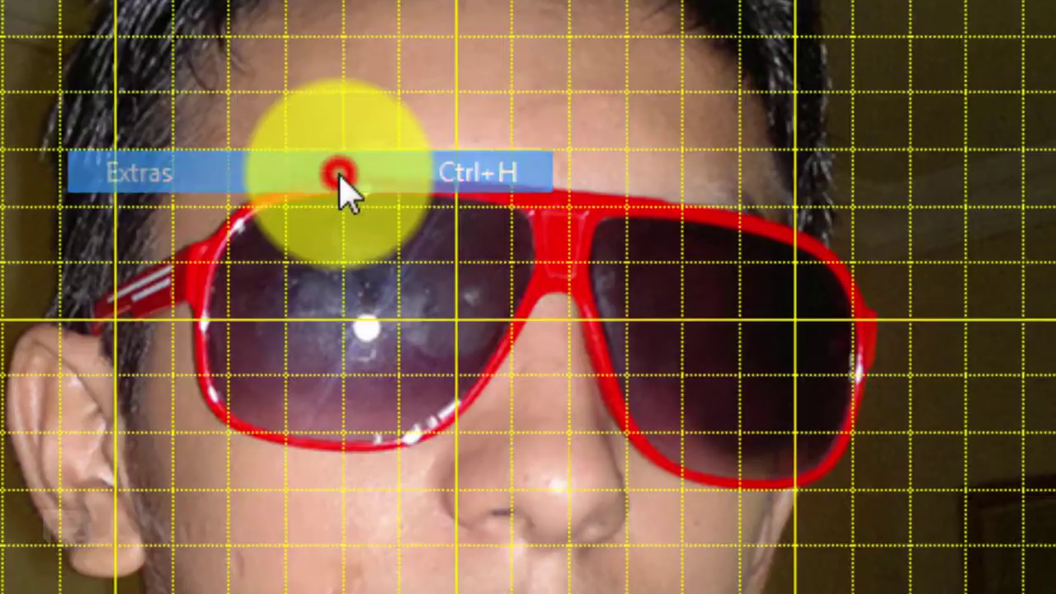
key("ctrl+h")
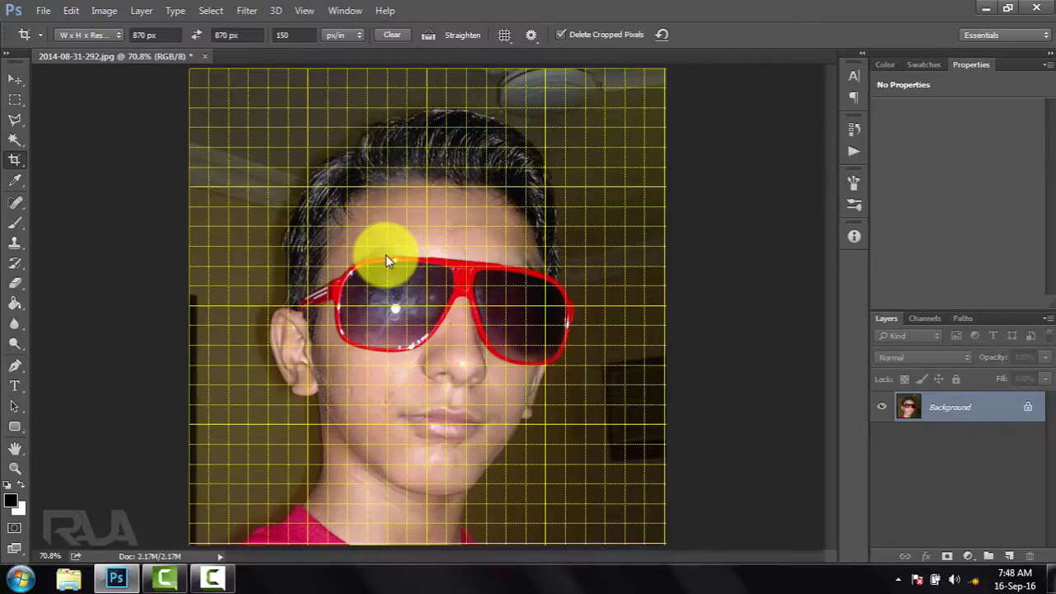
left_click(307, 10)
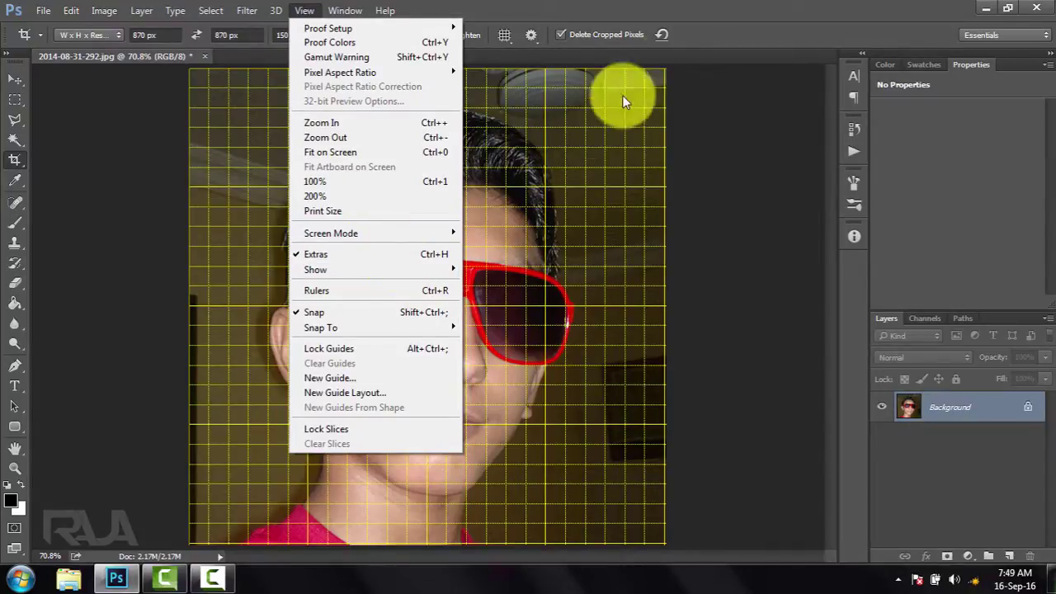
left_click(707, 26)
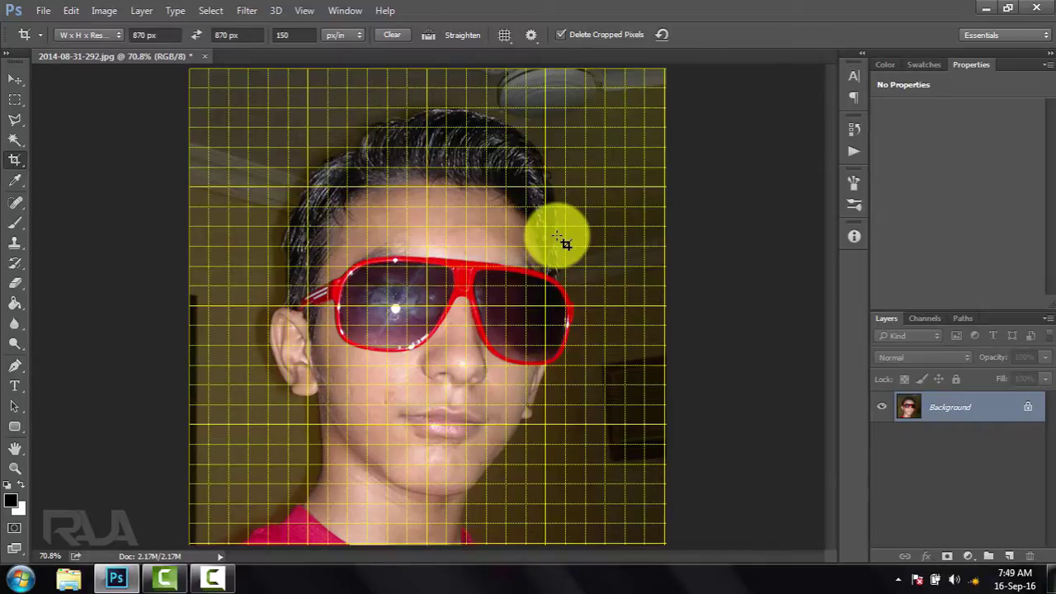
key("ctrl+minus")
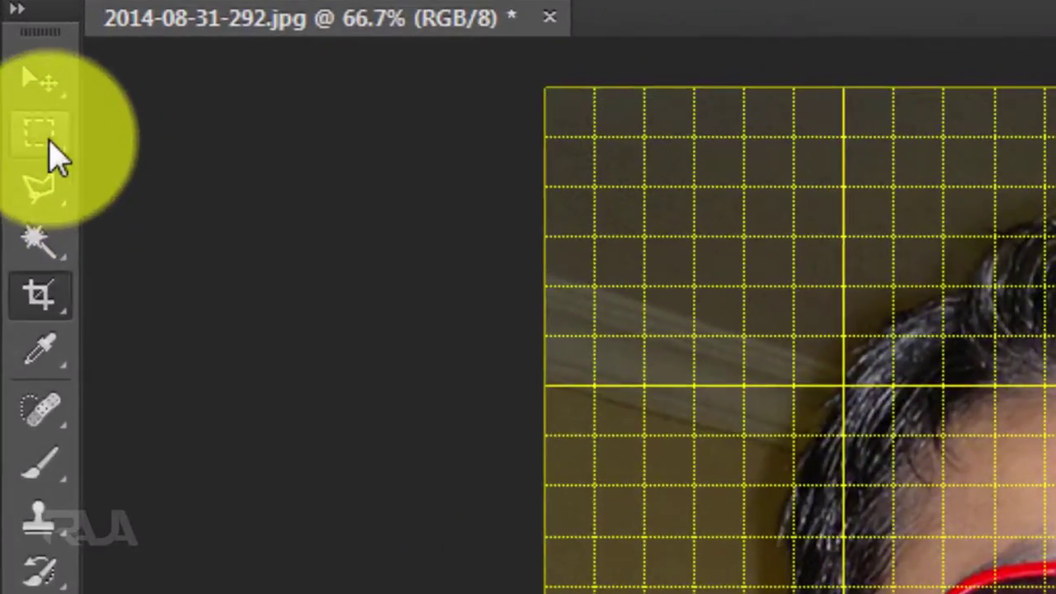
Step: With the Rectangular Marquee, add alternating full-height vertical grid strips from left to right
left_click(14, 99)
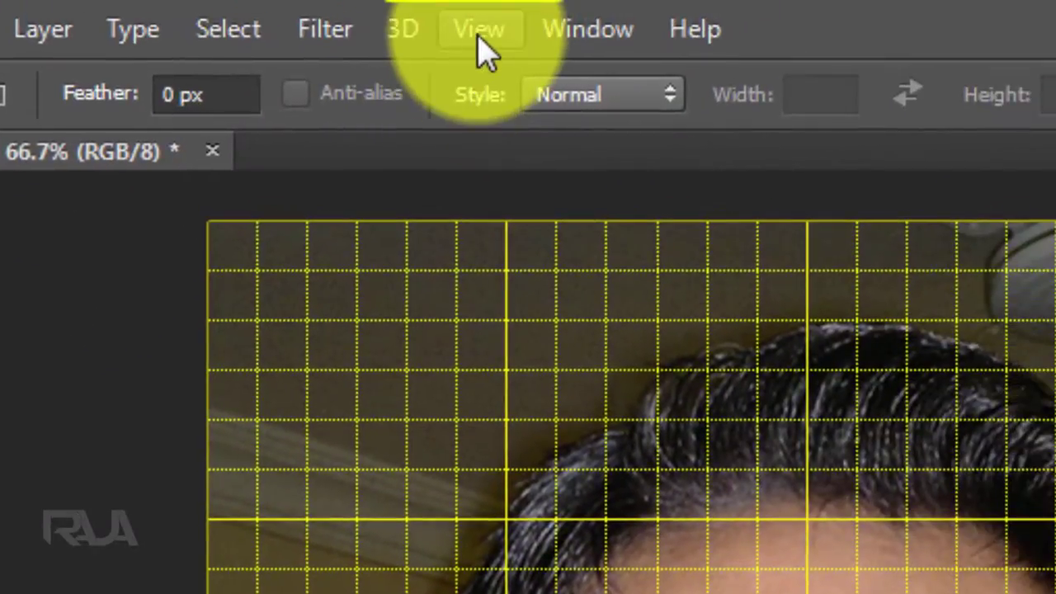
left_click(478, 37)
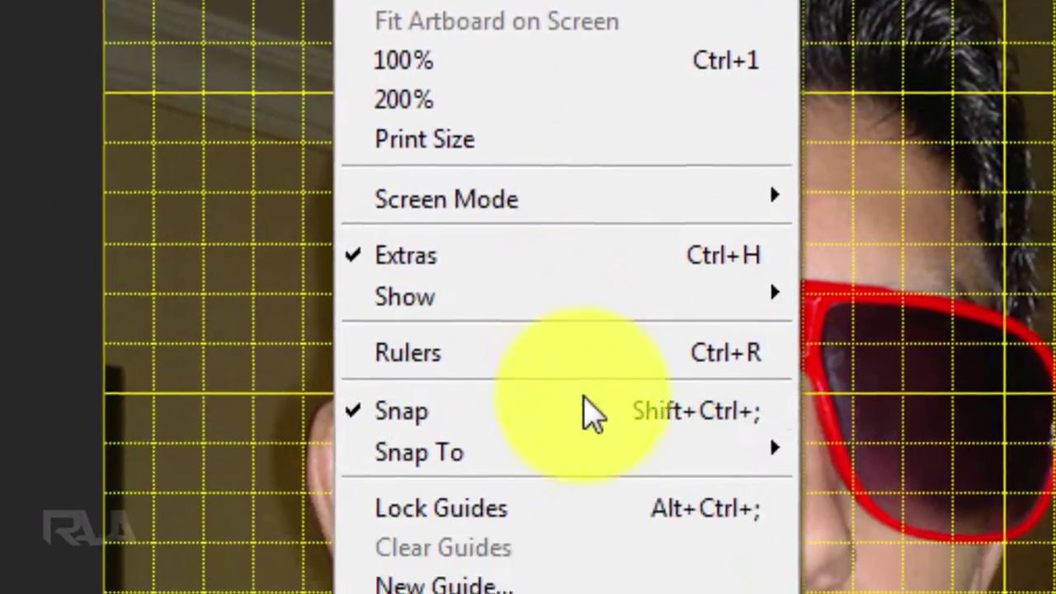
key("Escape")
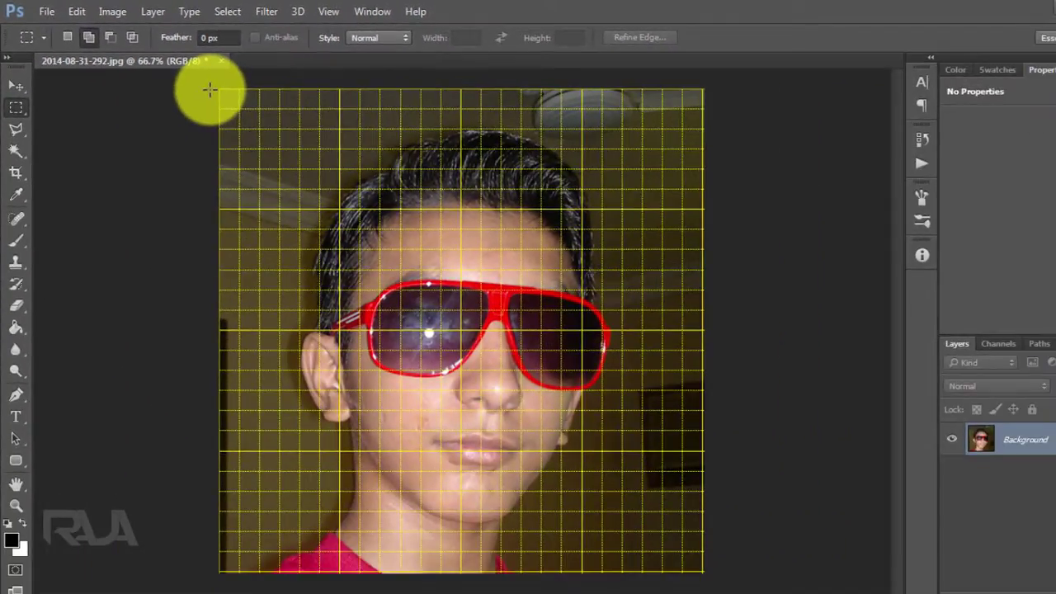
left_click_drag(212, 82, 280, 569)
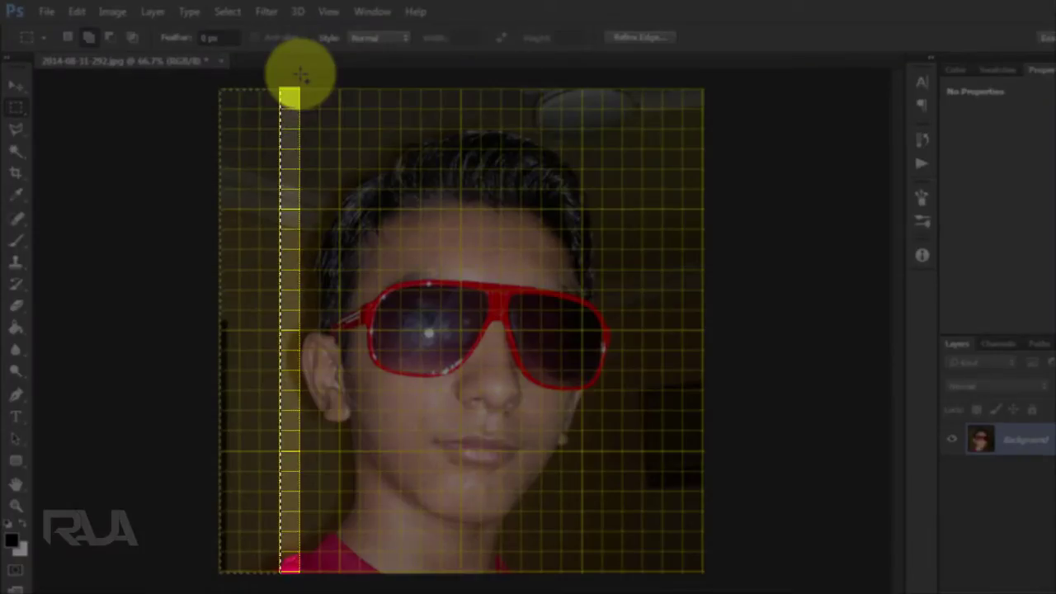
left_click_drag(299, 75, 339, 571)
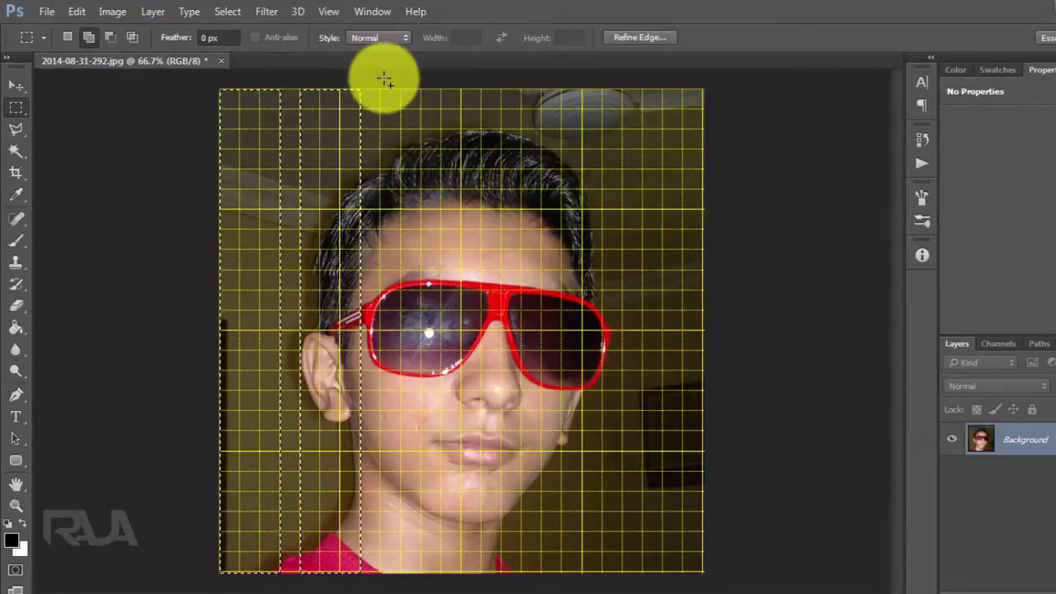
left_click_drag(382, 79, 441, 569)
left_click_drag(462, 76, 522, 570)
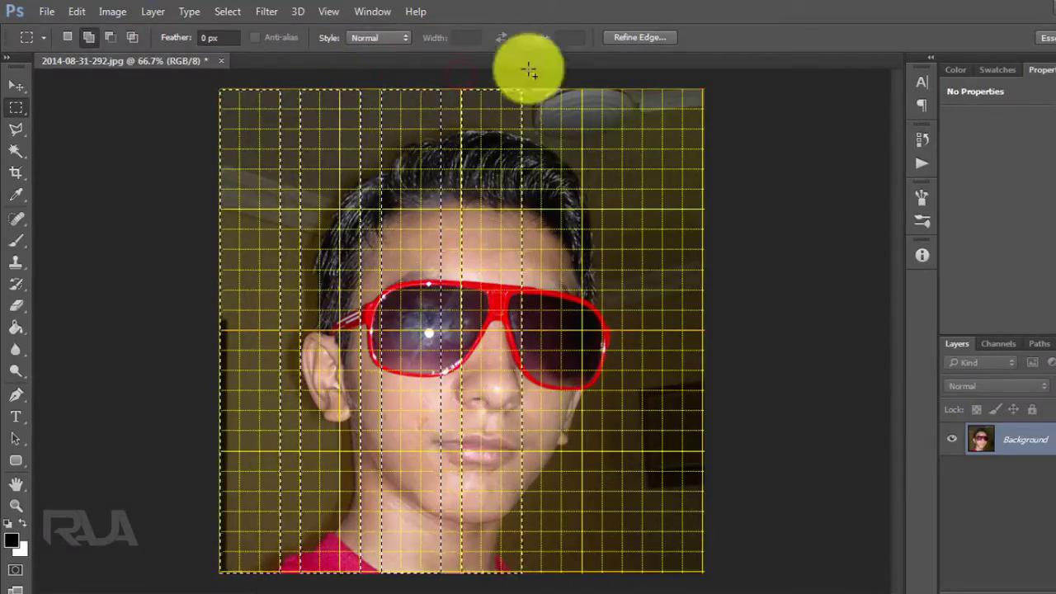
left_click_drag(541, 76, 603, 570)
left_click_drag(623, 74, 683, 569)
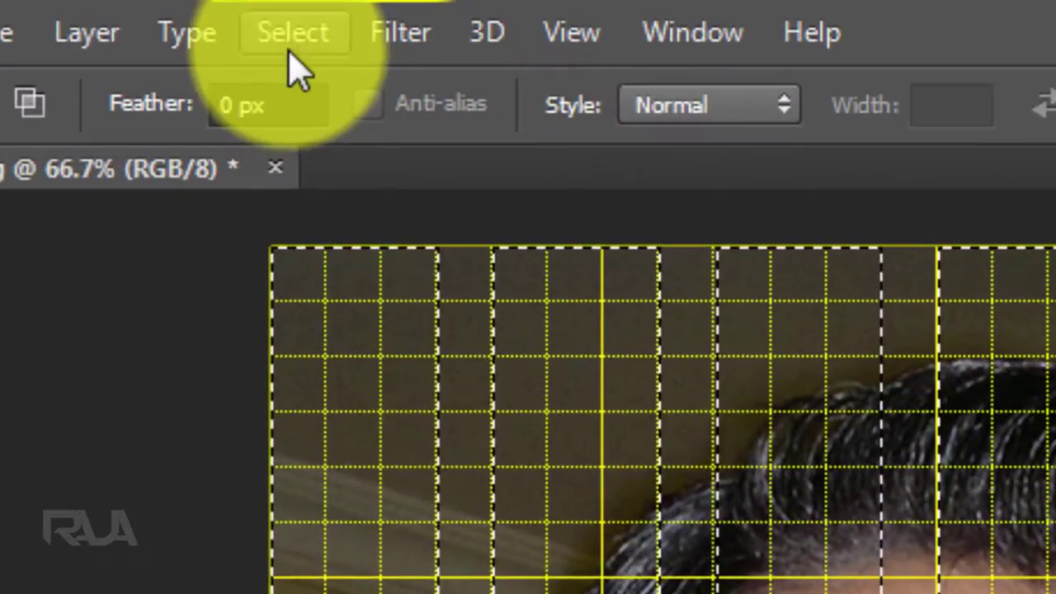
Step: Save the vertical strips as channel 'Row Selection', deselect, and begin a strip along the top
left_click(228, 12)
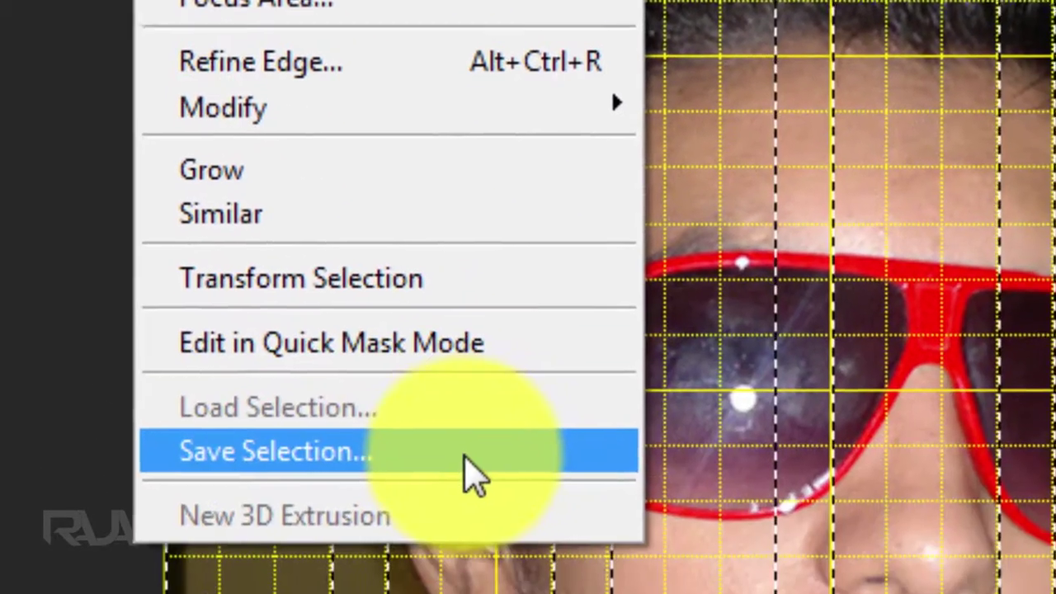
left_click(464, 462)
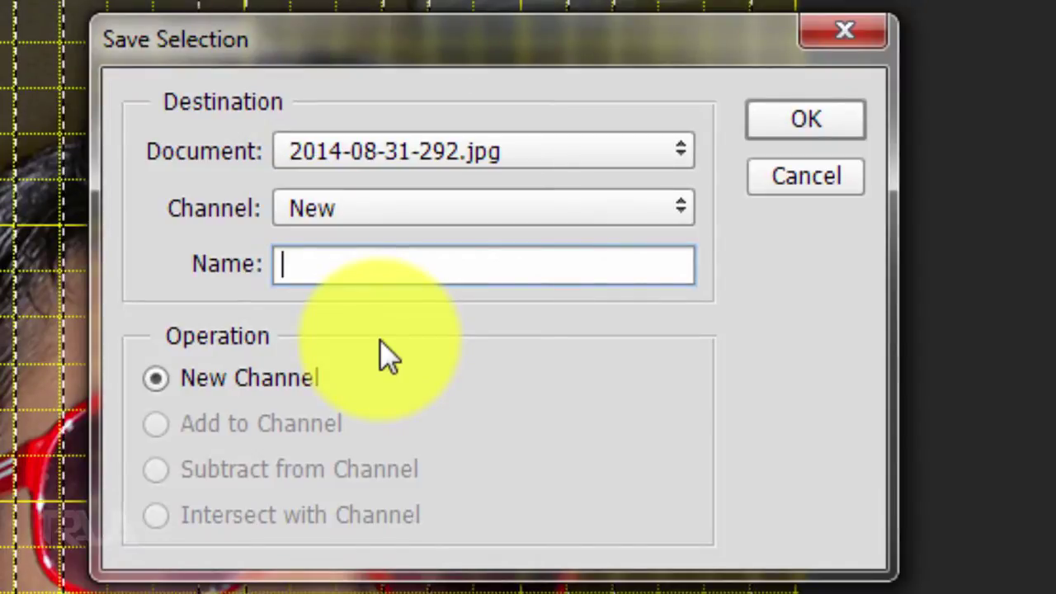
type("Row ")
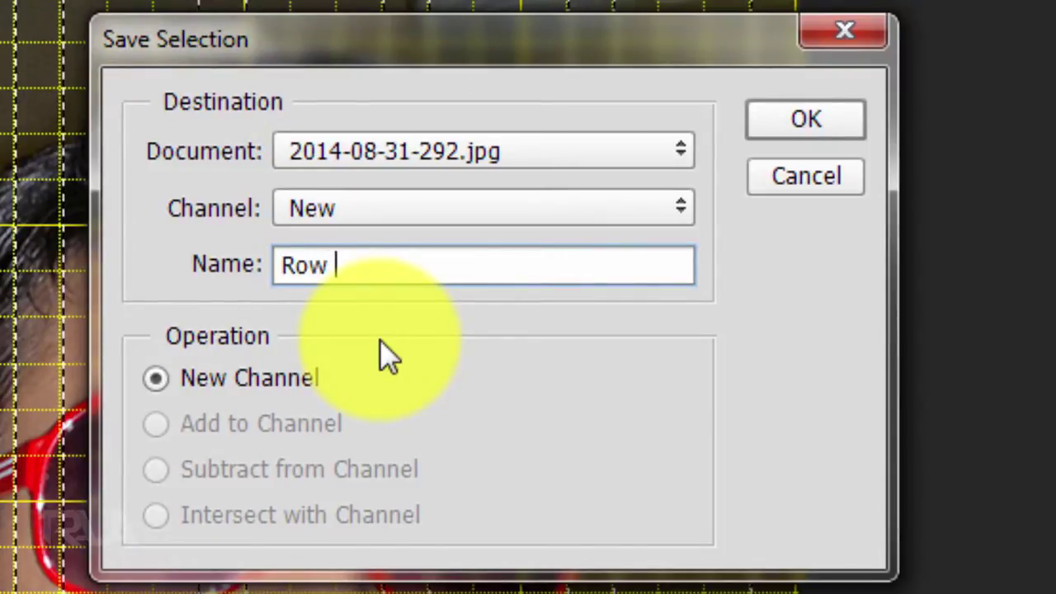
type("Selcetion")
key("Left")
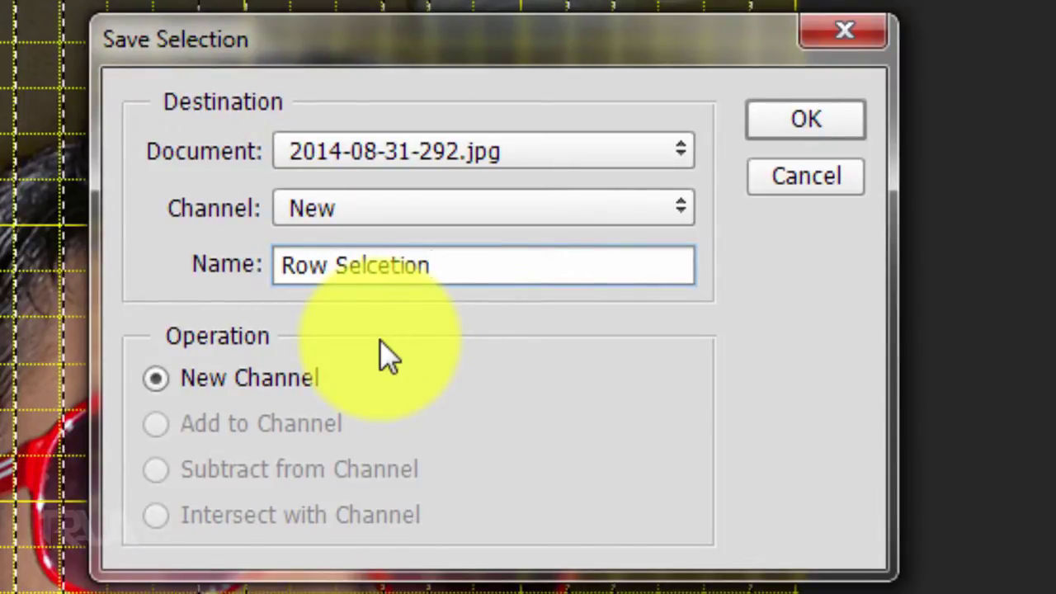
key("Left")
key("Left")
key("Left")
key("BackSpace")
key("BackSpace")
type("ec")
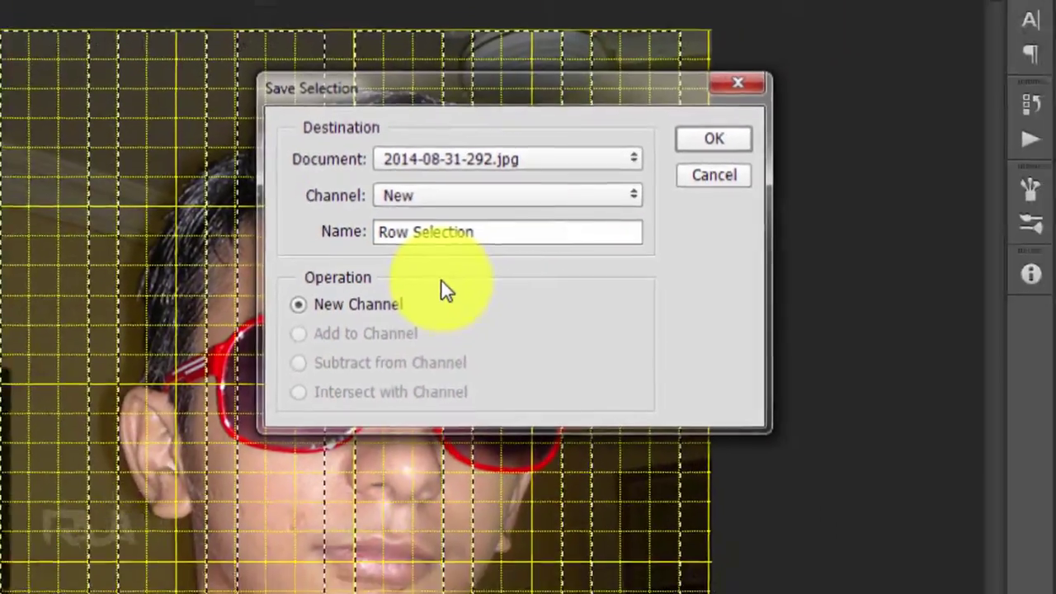
key("Return")
key("ctrl+d")
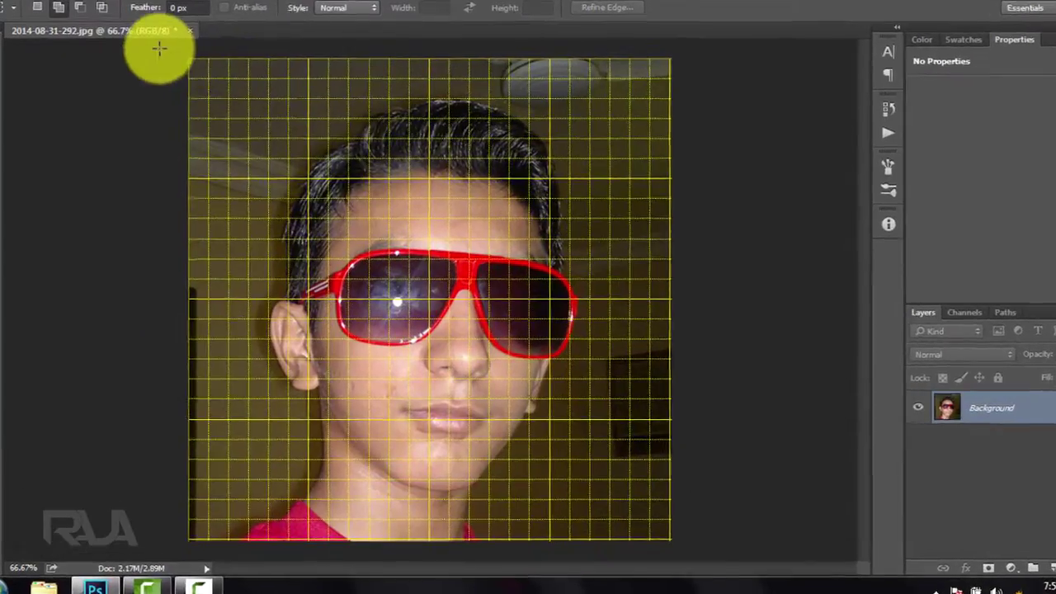
left_click_drag(204, 83, 574, 122)
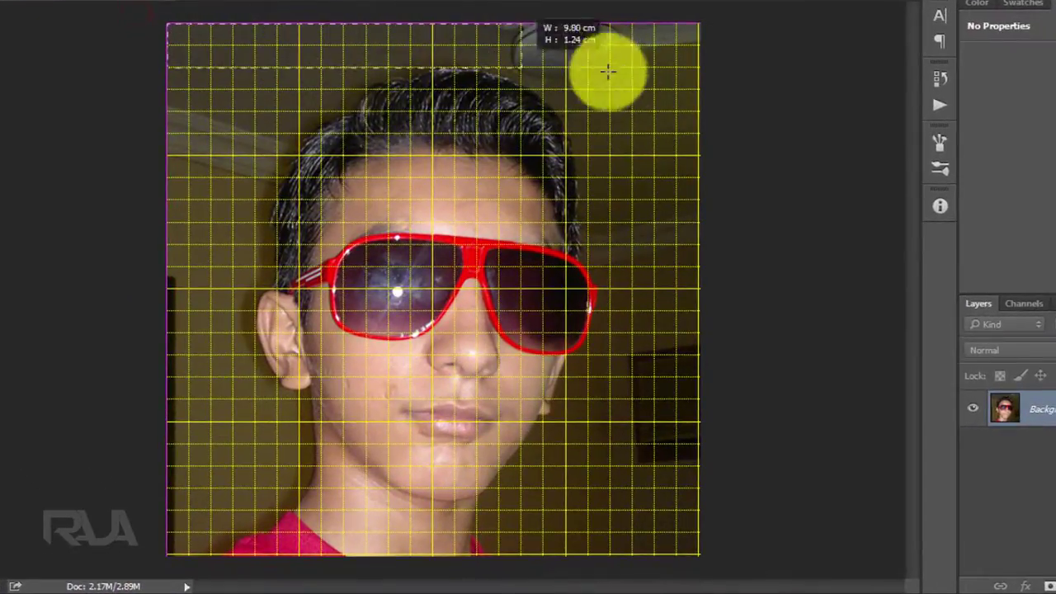
Step: Add alternating full-width horizontal grid strips from the top edge down past the chin
mouse_move(608, 72)
left_mouse_down()
mouse_move(735, 94)
mouse_move(744, 116)
left_mouse_up()
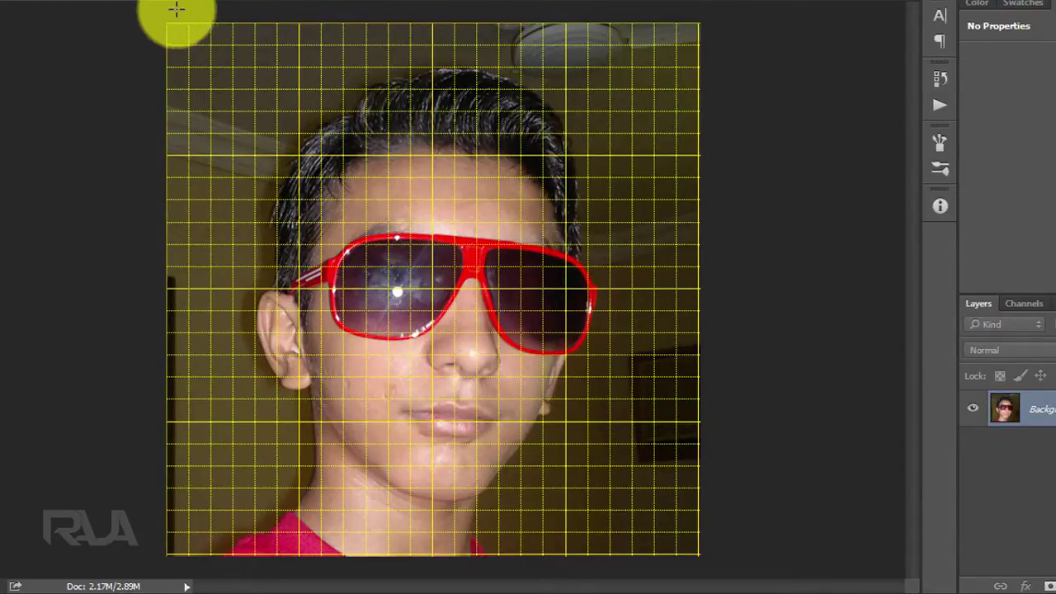
mouse_move(168, 24)
left_mouse_down()
mouse_move(759, 103)
mouse_move(749, 93)
left_mouse_up()
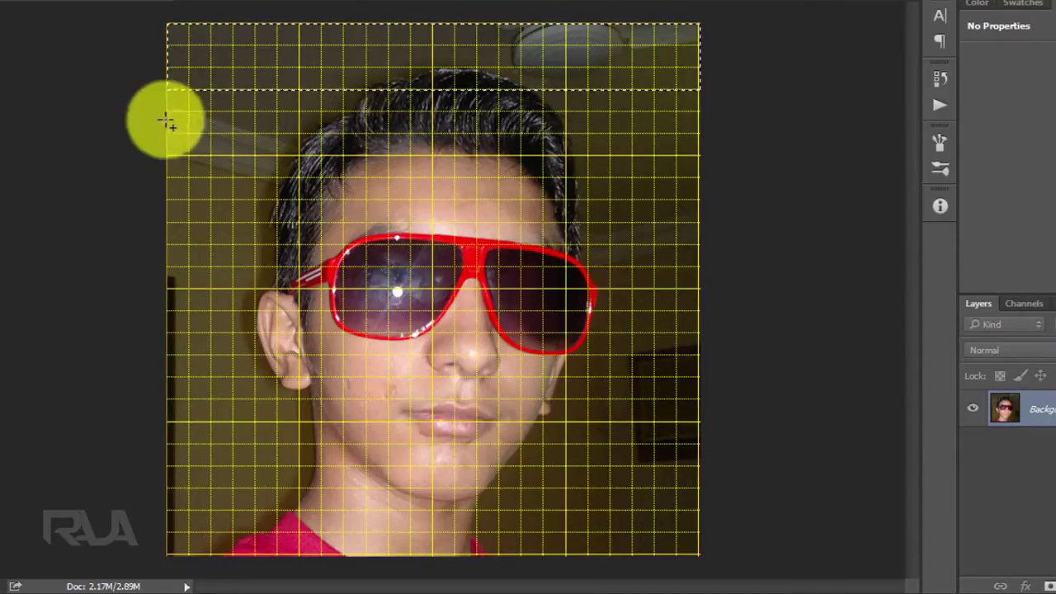
mouse_move(155, 108)
left_mouse_down()
mouse_move(750, 160)
mouse_move(754, 178)
left_mouse_up()
left_click_drag(151, 201, 746, 267)
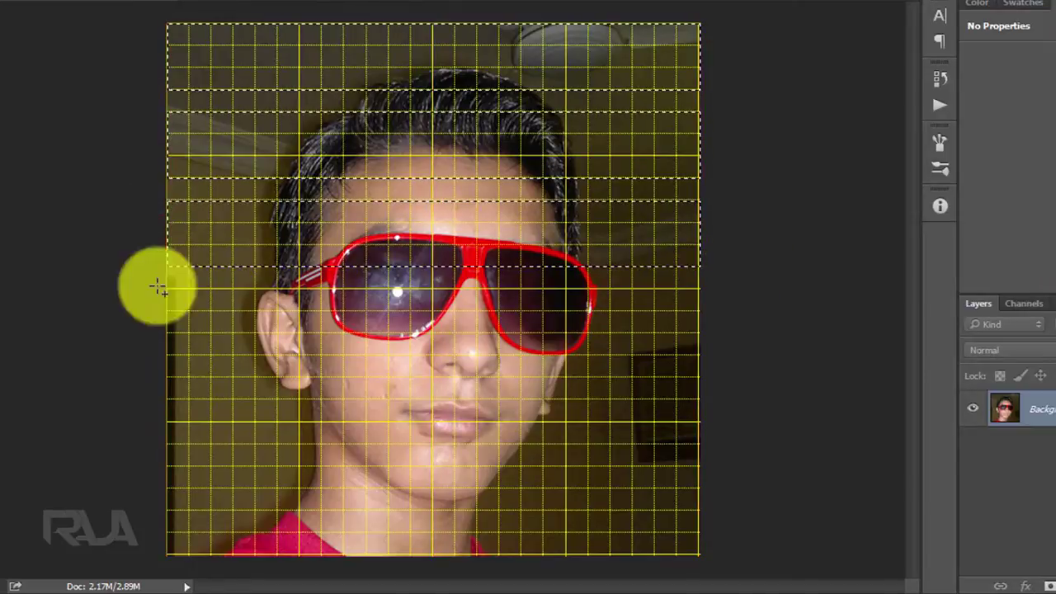
left_click_drag(781, 356, 780, 355)
mouse_move(154, 377)
left_mouse_down()
mouse_move(676, 401)
mouse_move(780, 443)
left_mouse_up()
left_click_drag(154, 466, 743, 503)
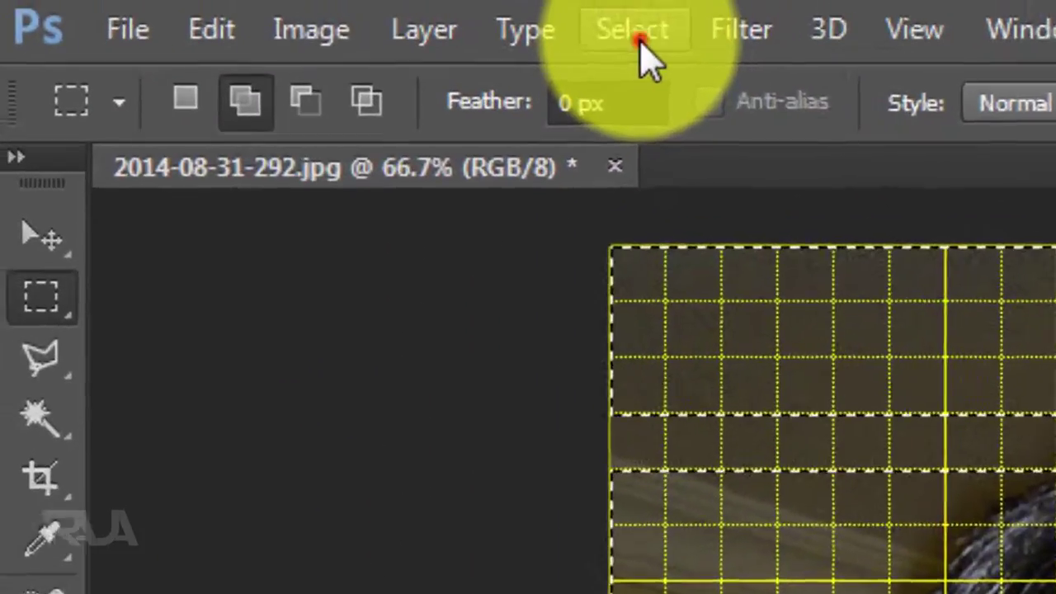
Step: Save the horizontal strip selection as a channel named 'Column Selection', then deselect
left_click(639, 33)
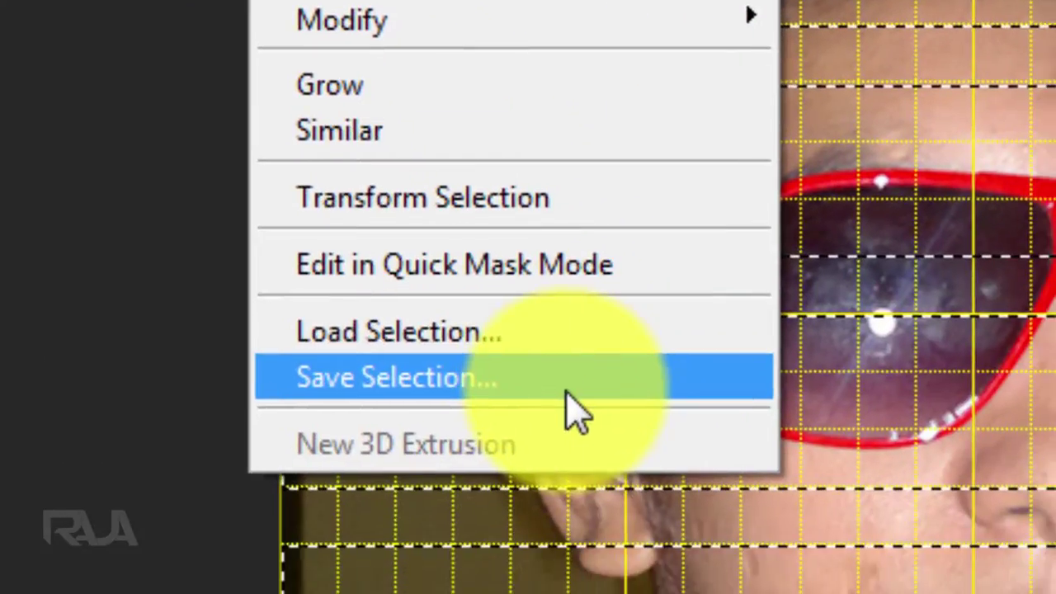
left_click(495, 416)
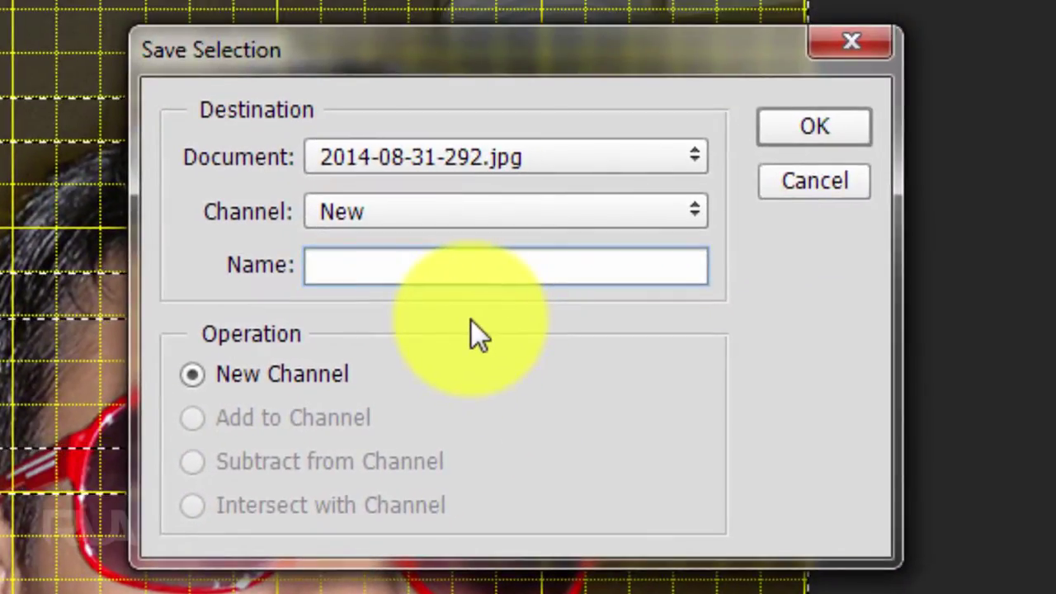
type("Co")
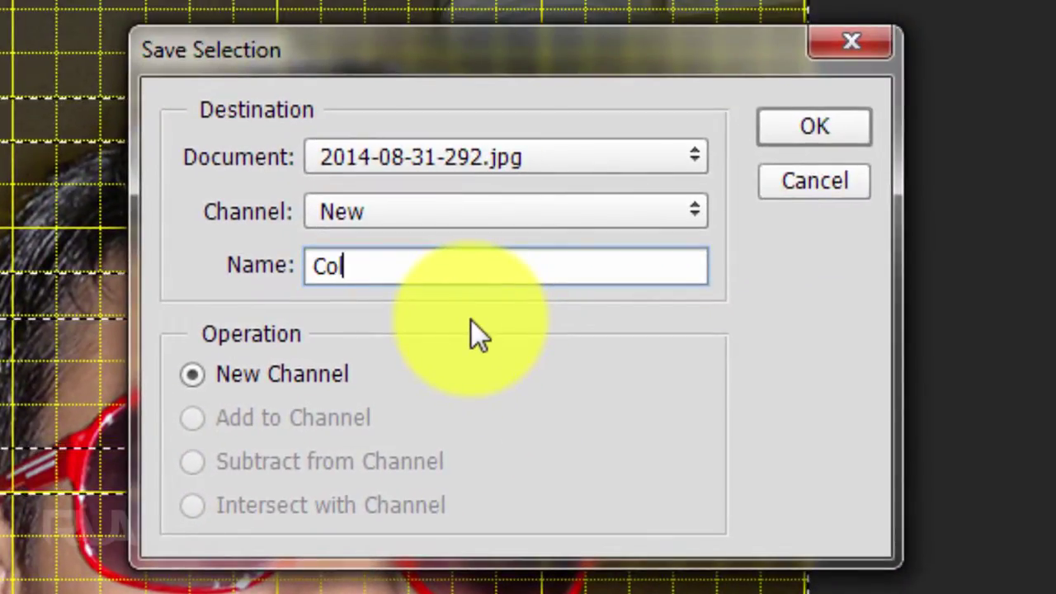
type("lumn Selection")
key("Return")
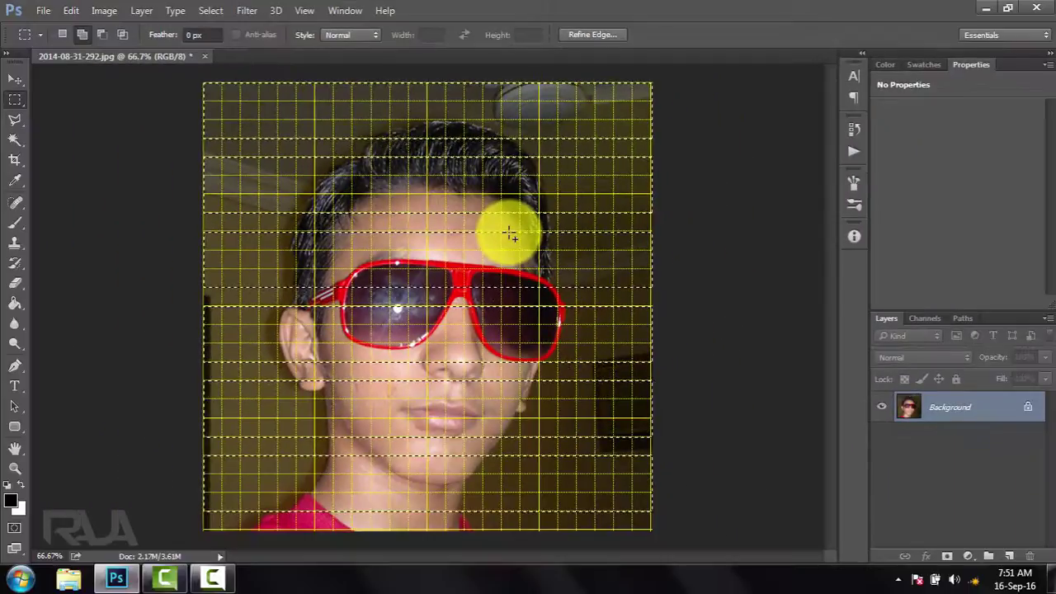
key("ctrl+d")
Step: Hide the grid, duplicate the photo layer, fill Background with black, and select Layer 1
key("ctrl+h")
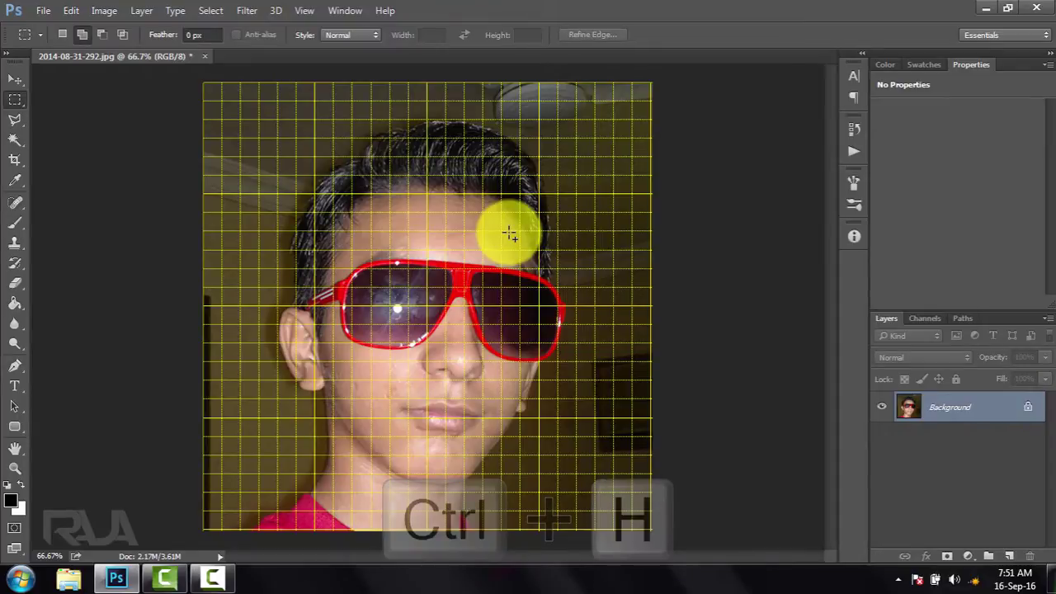
key("ctrl+h")
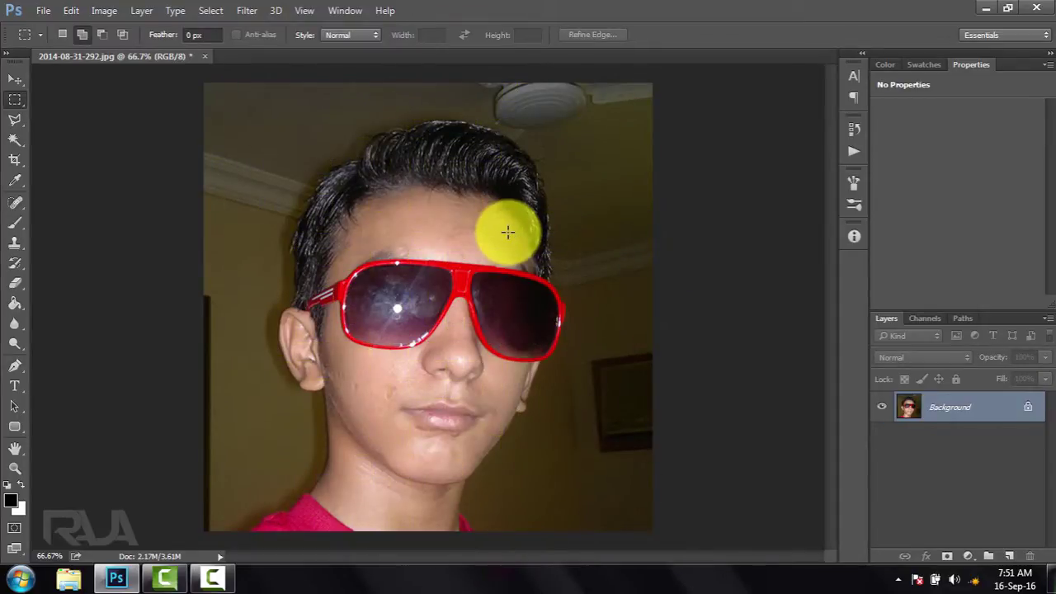
key("ctrl+j")
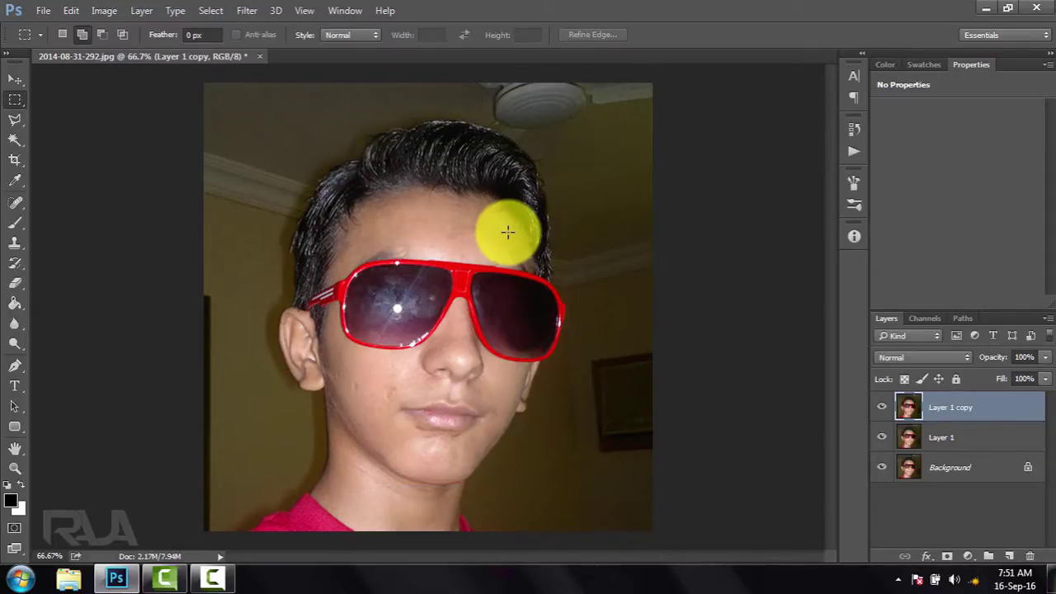
left_click(975, 477)
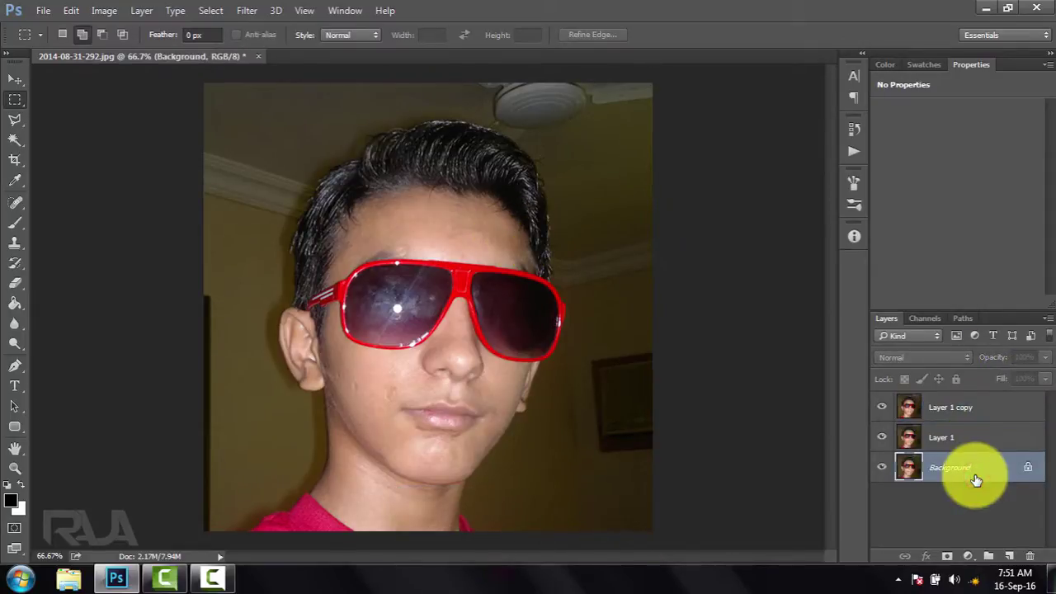
key("alt+BackSpace")
left_click(945, 436)
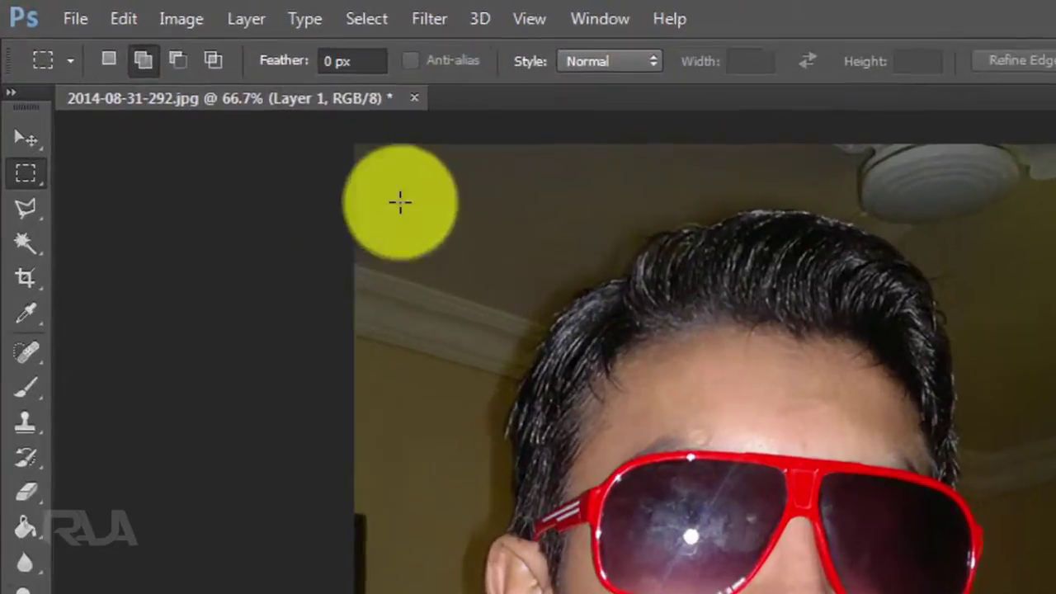
Step: Load the 'Row Selection' channel and add it as Layer 1's layer mask
left_click(367, 18)
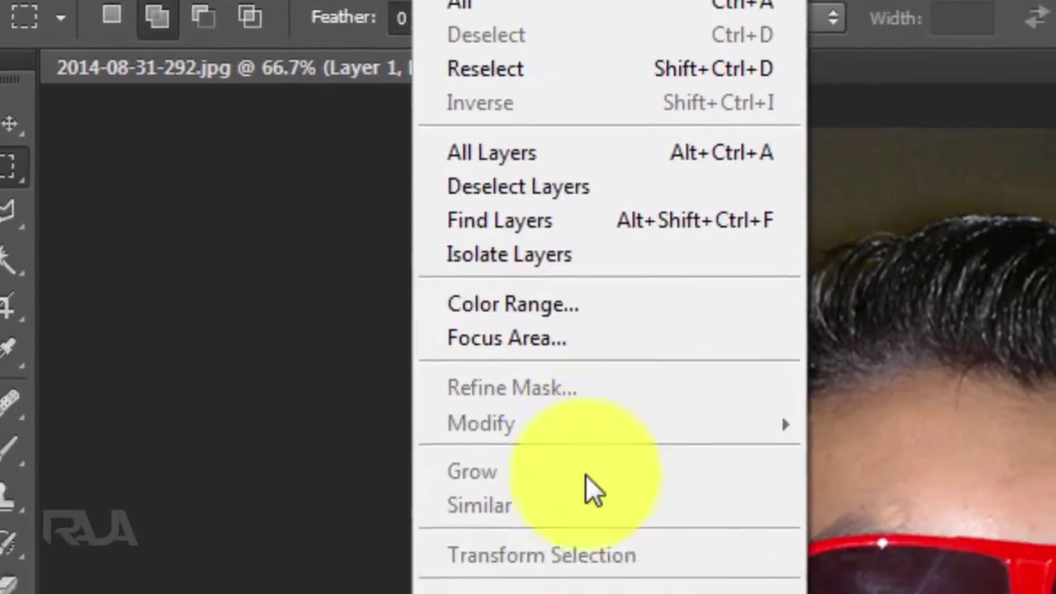
left_click(511, 410)
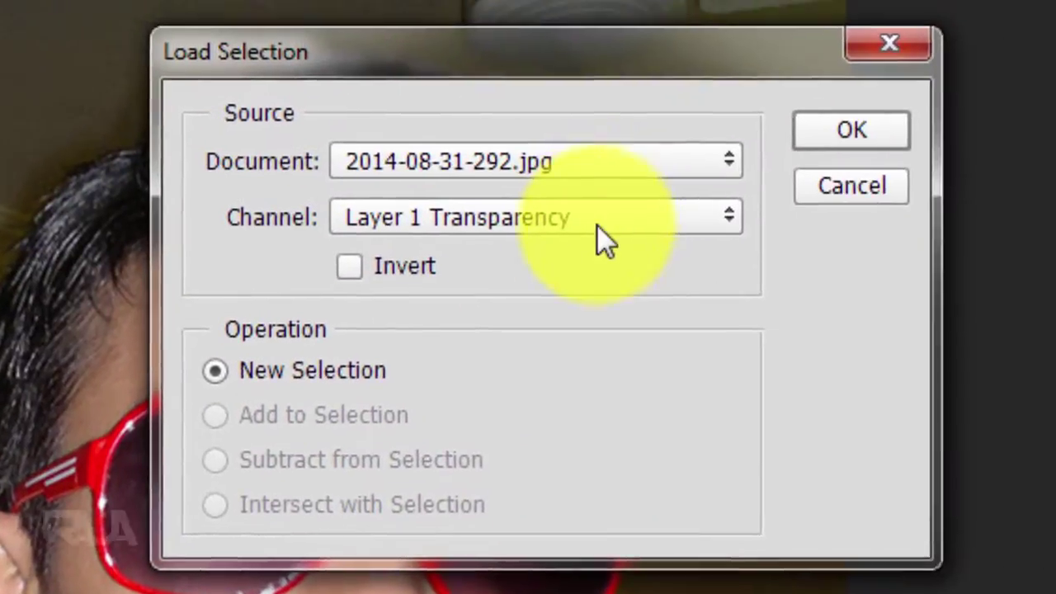
left_click(599, 227)
left_click(601, 300)
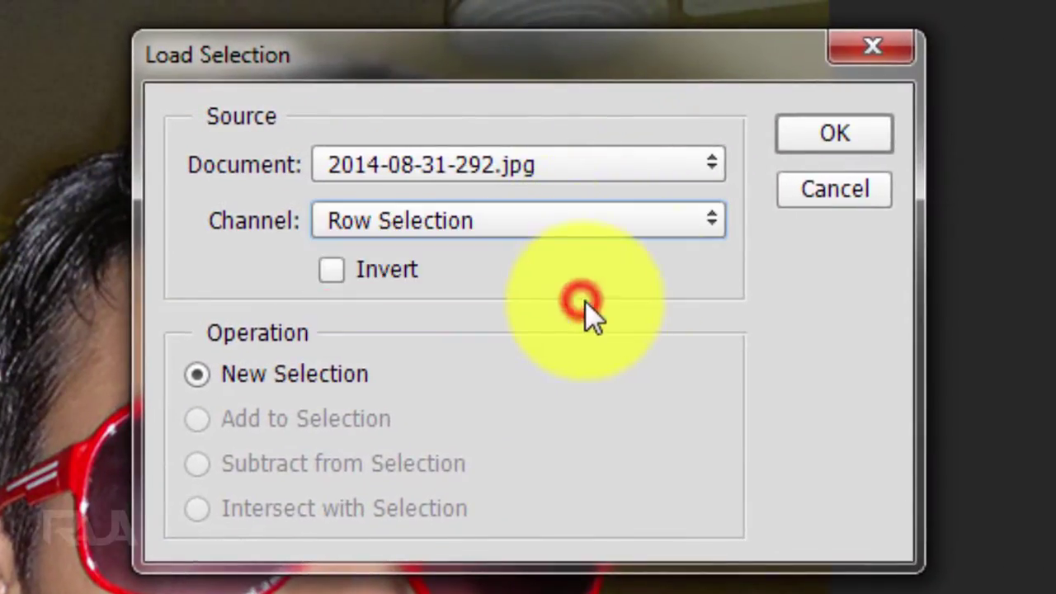
left_click(820, 140)
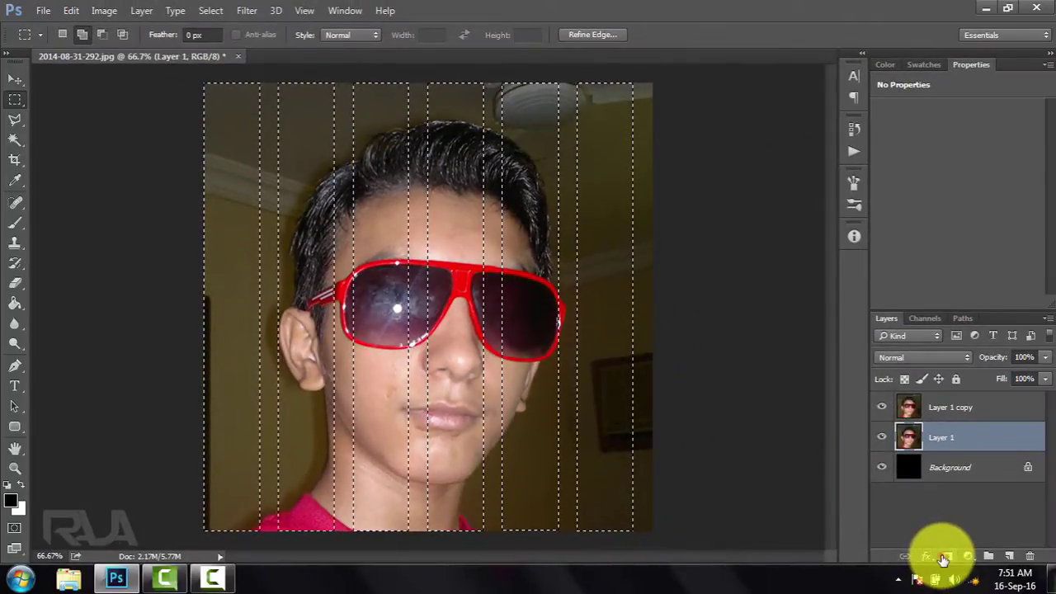
left_click(945, 557)
Step: Load the 'Column Selection' channel and add it as Layer 1 copy's layer mask
left_click(927, 408)
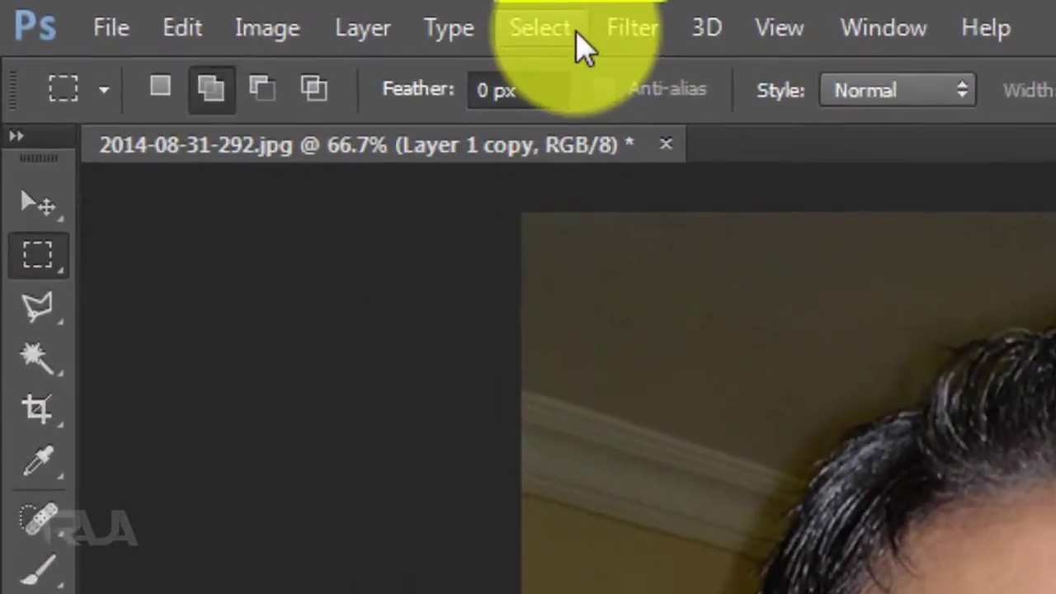
left_click(576, 33)
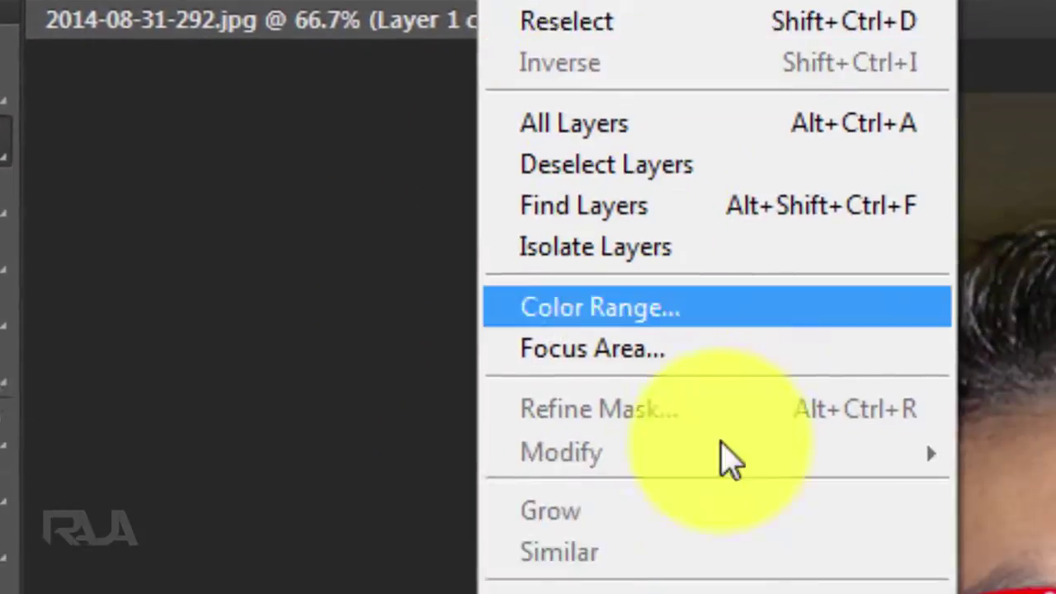
left_click(619, 593)
left_click(604, 210)
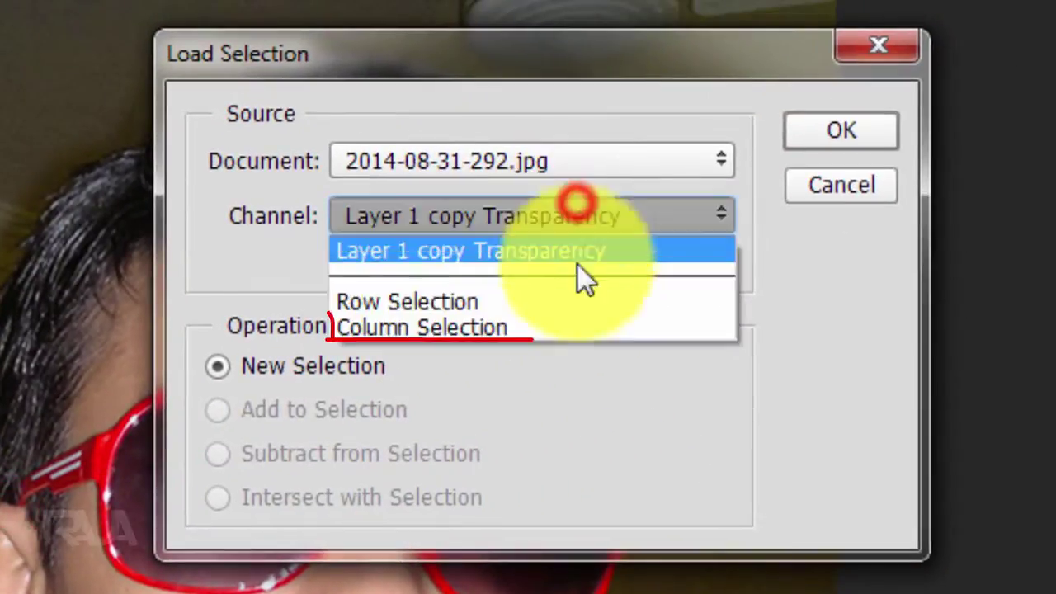
left_click(577, 343)
left_click(842, 131)
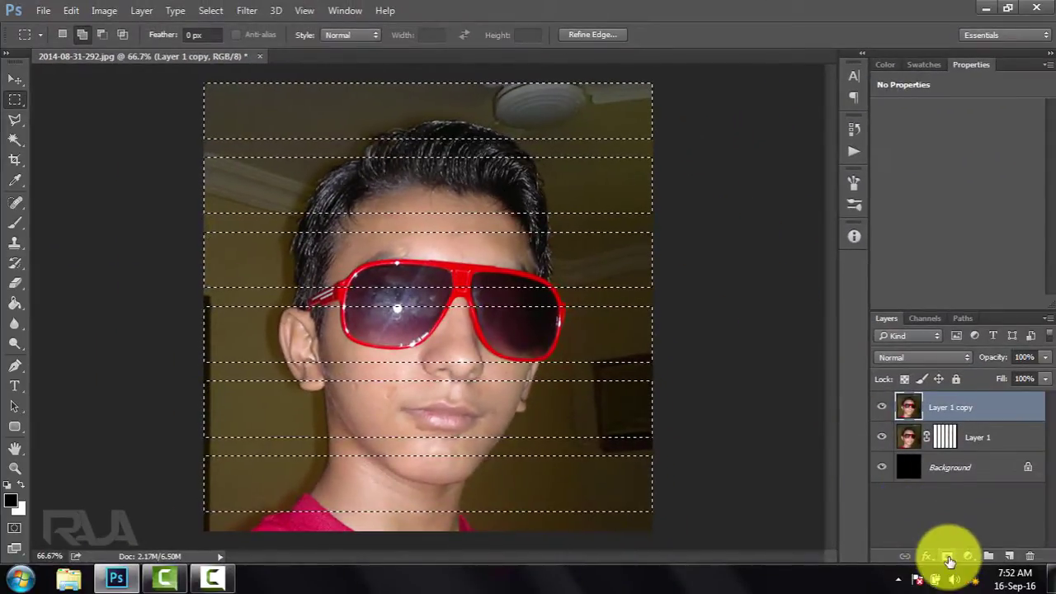
left_click(947, 556)
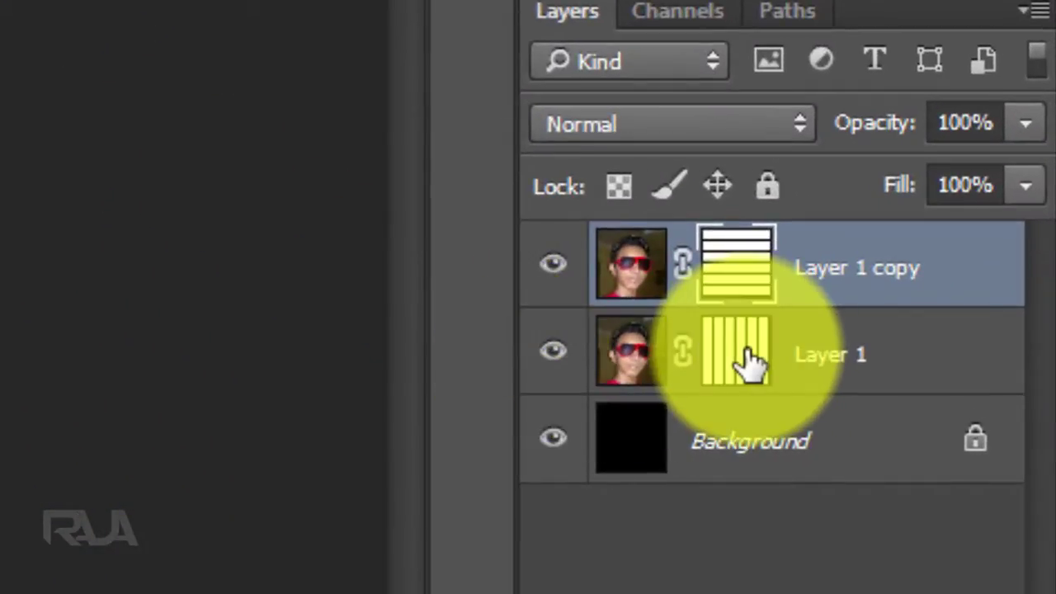
Step: Intersect the Layer 1 and Layer 1 copy mask selections to keep only their overlapping squares
left_click(749, 361, "ctrl")
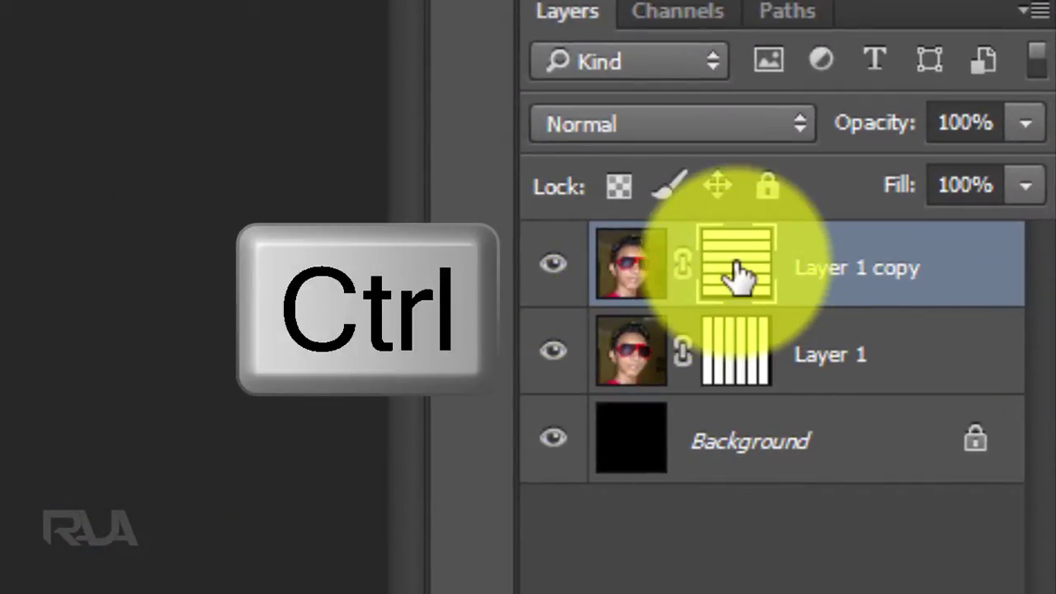
key("ctrl+shift+alt")
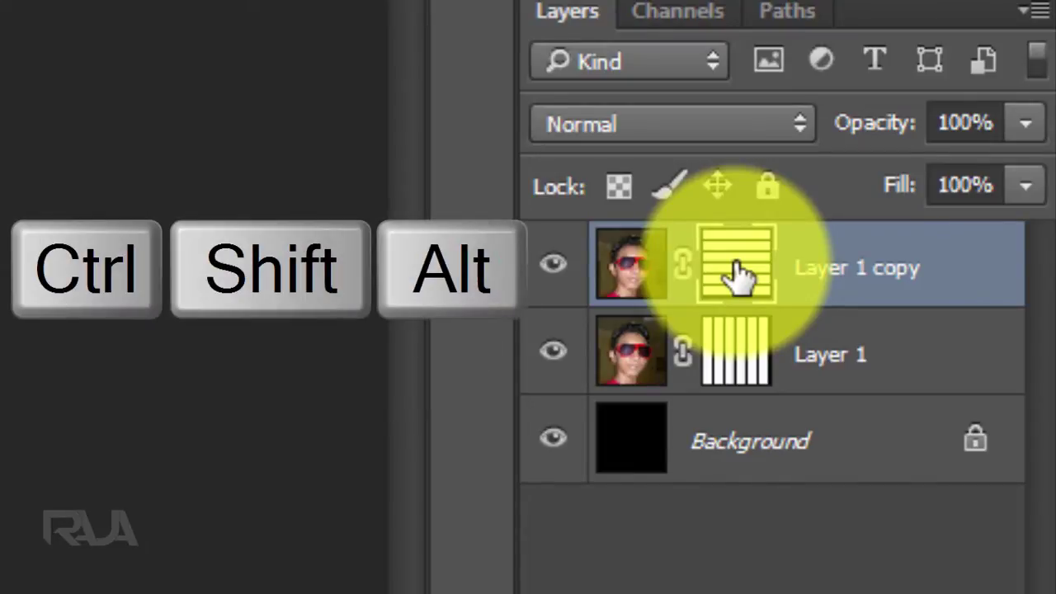
left_click(737, 276, "ctrl+alt+shift")
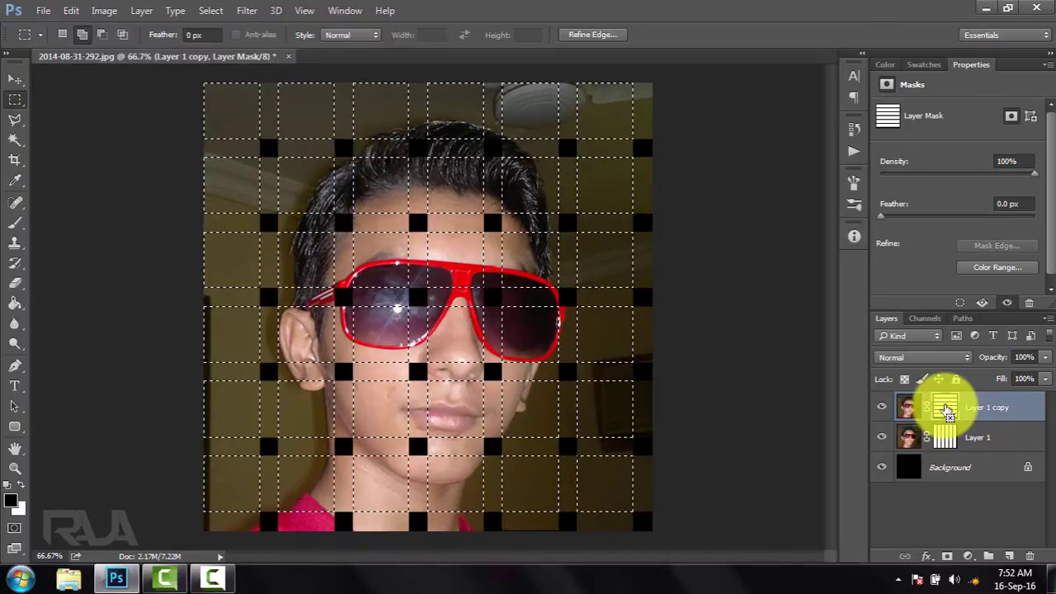
left_click(213, 11)
Step: Save the current overlapping box selection as a new channel named 'Box-Selection'
left_click(281, 326)
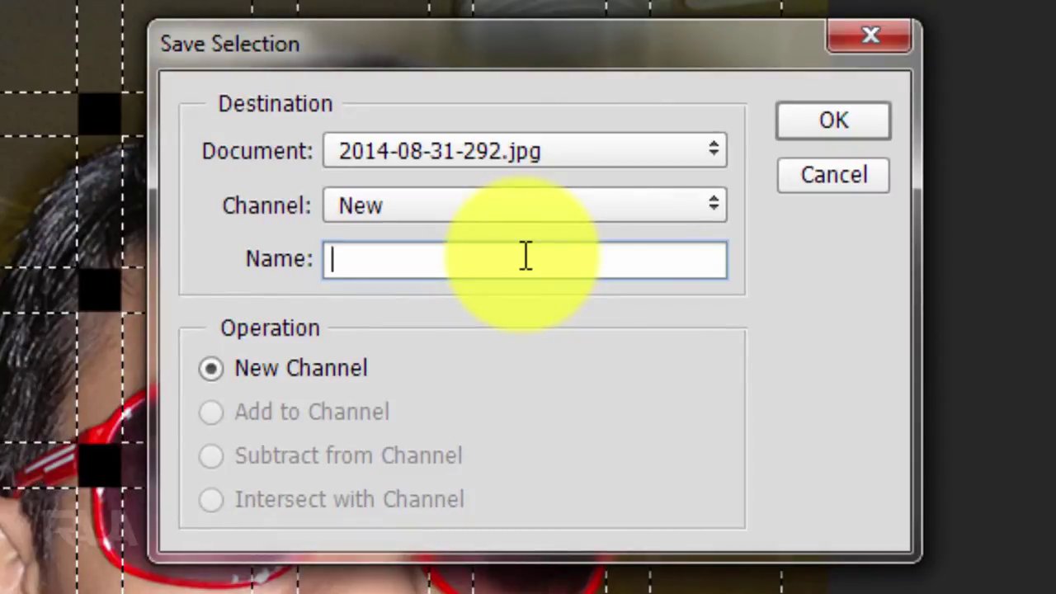
type("Box")
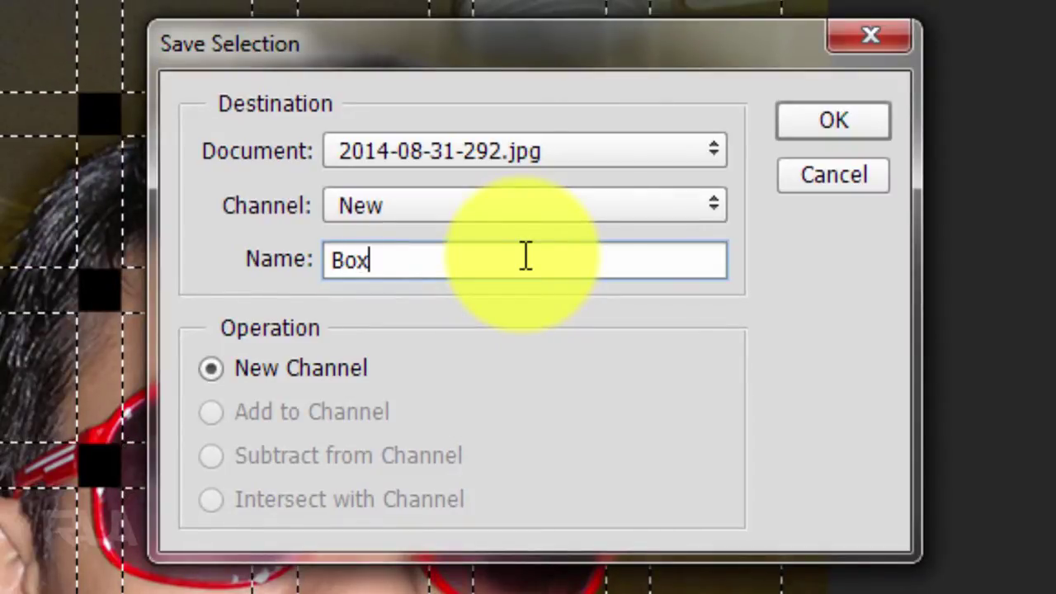
type("-Selection")
key("Return")
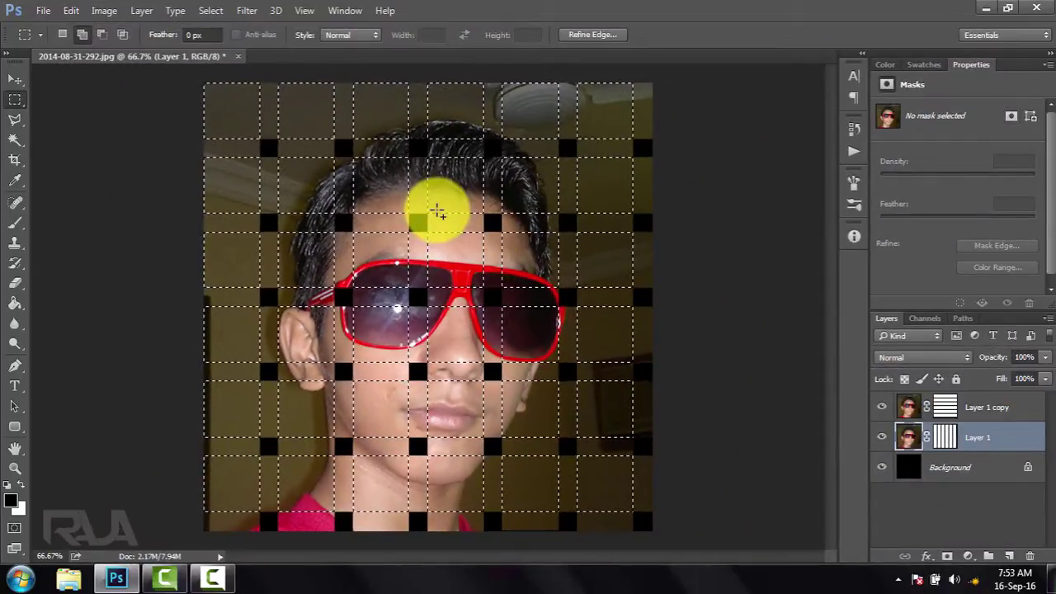
Step: In Quick Mask, paint-bucket alternate cells red in the top, sunglasses and mouth rows
key("q")
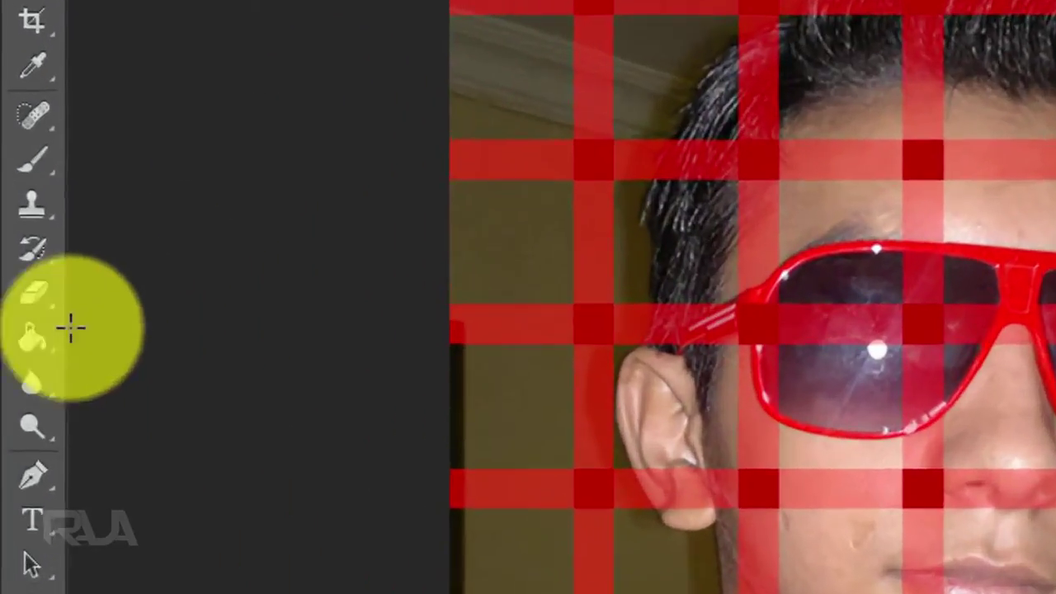
left_click(32, 336)
left_click(320, 65)
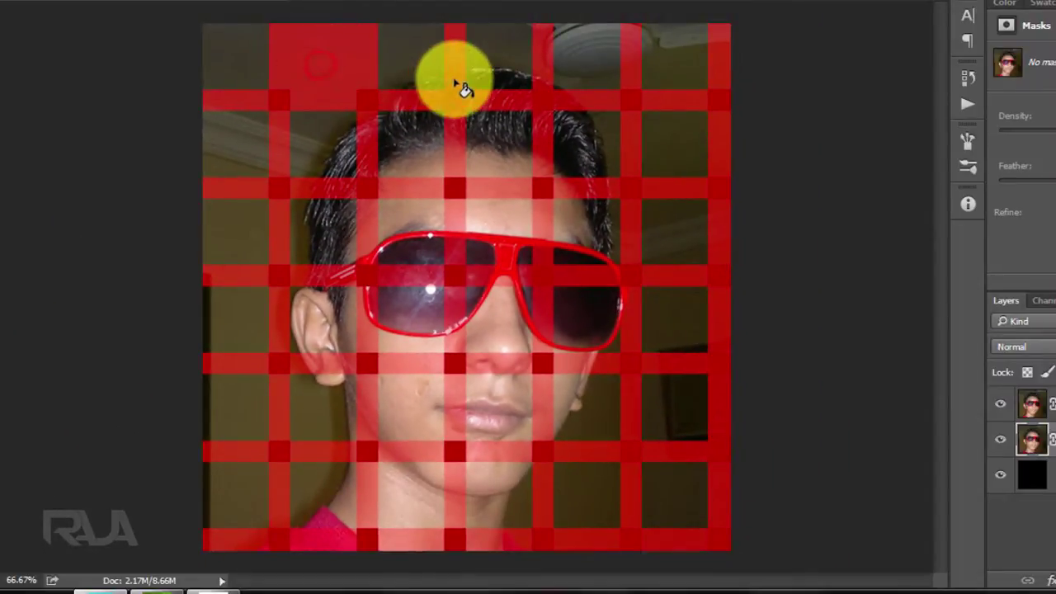
left_click(499, 70)
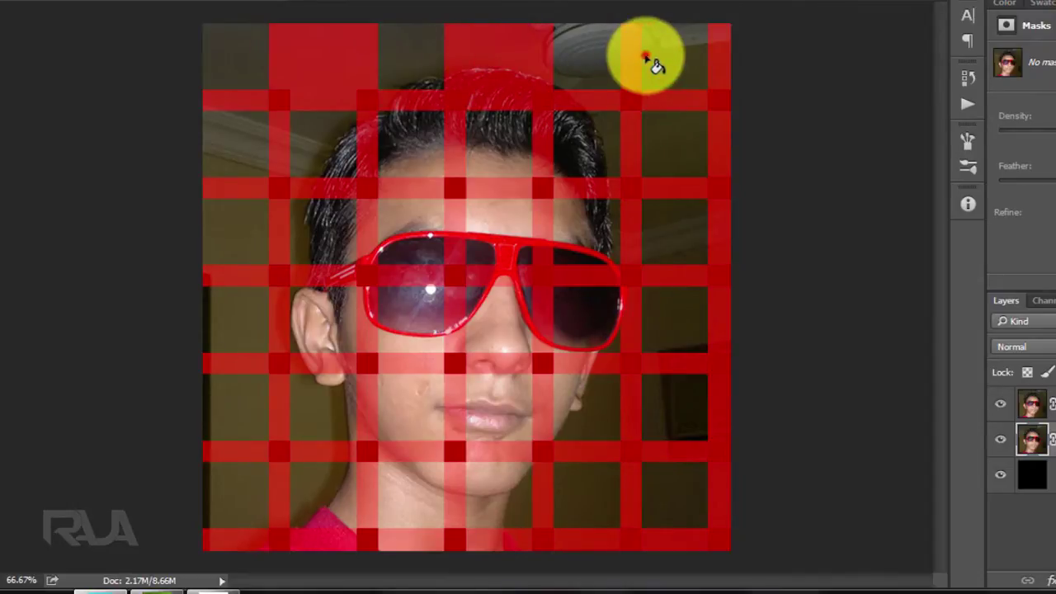
left_click(654, 59)
left_click(483, 225)
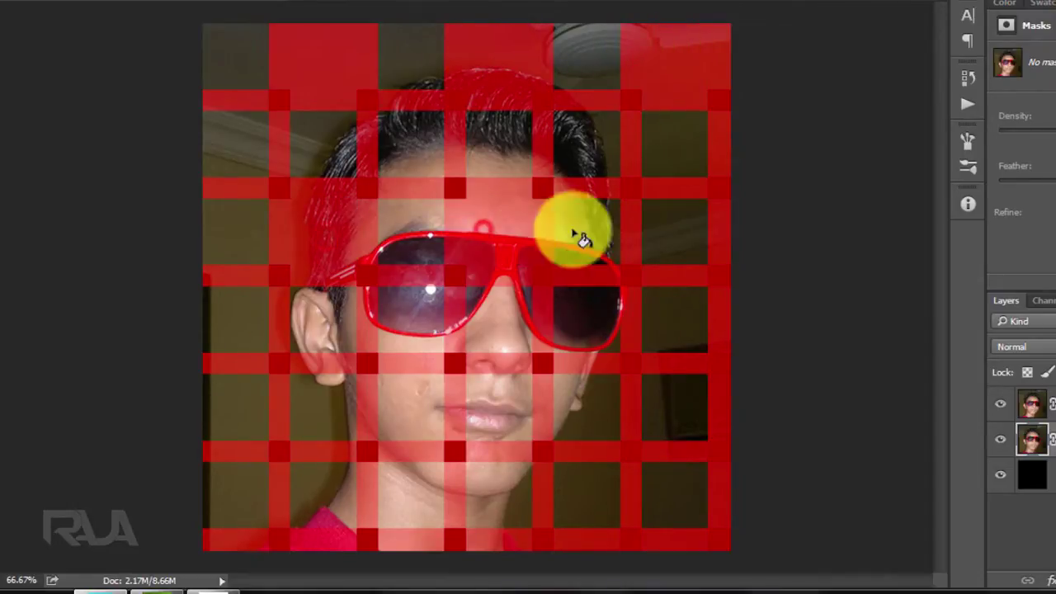
left_click(652, 231)
left_click(492, 403)
left_click(664, 412)
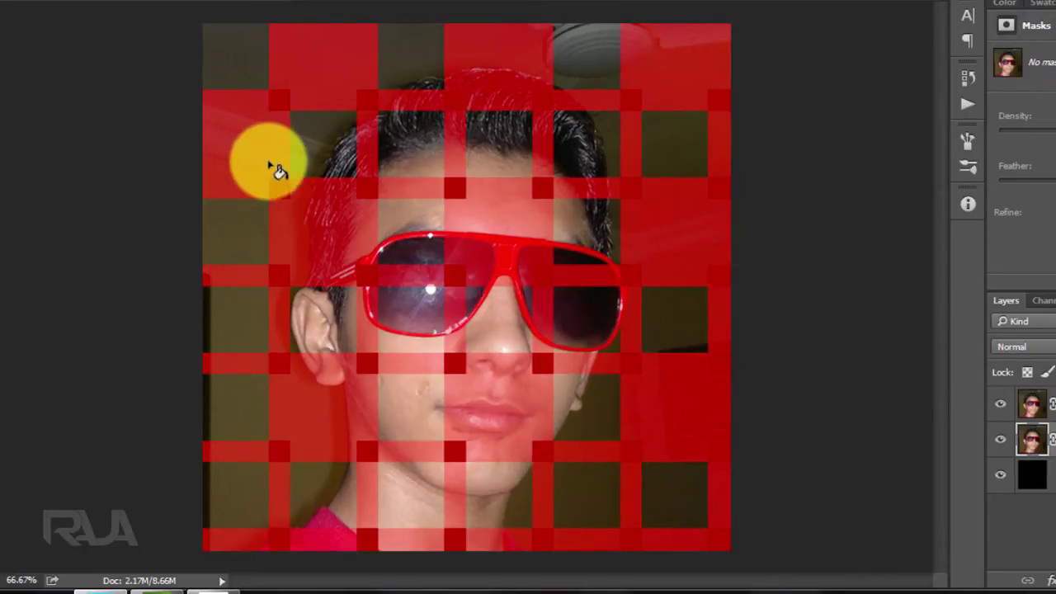
Step: Mask out the remaining alternating cells in the hair, middle and bottom rows
left_click(353, 169)
left_click(403, 157)
left_click(594, 146)
left_click(245, 319)
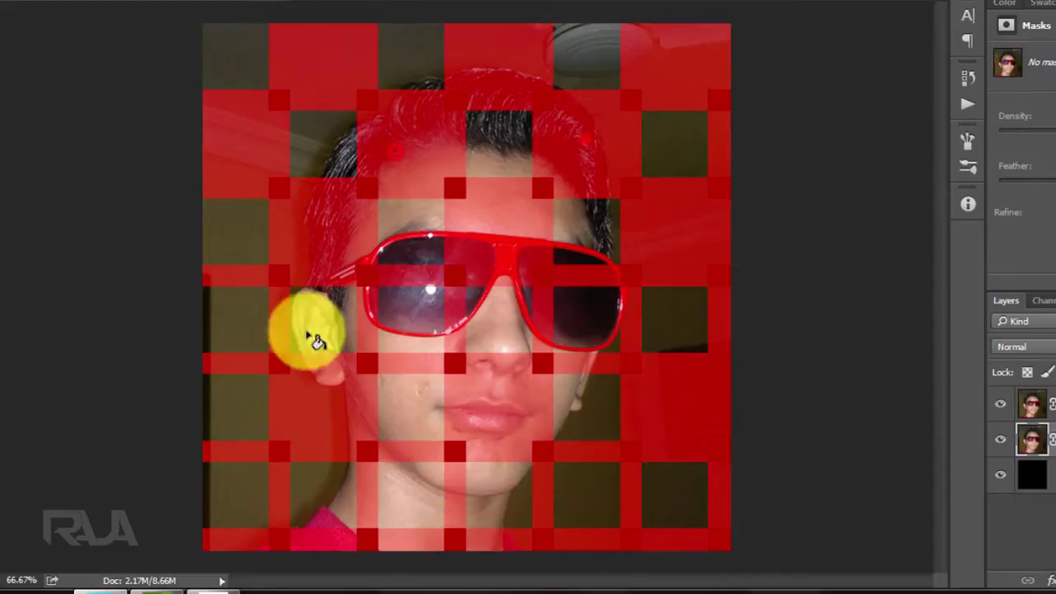
left_click(420, 324)
left_click(236, 502)
left_click(415, 495)
left_click(585, 491)
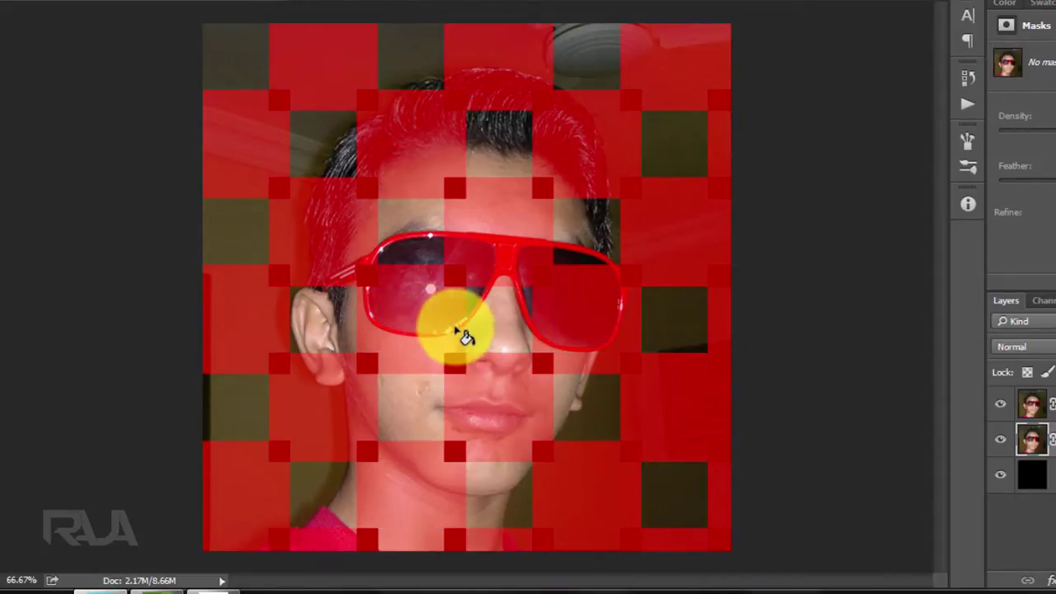
Step: Copy the unmasked boxes from Layer 1 onto a new Layer 2, then select Layer 1 copy
key("q")
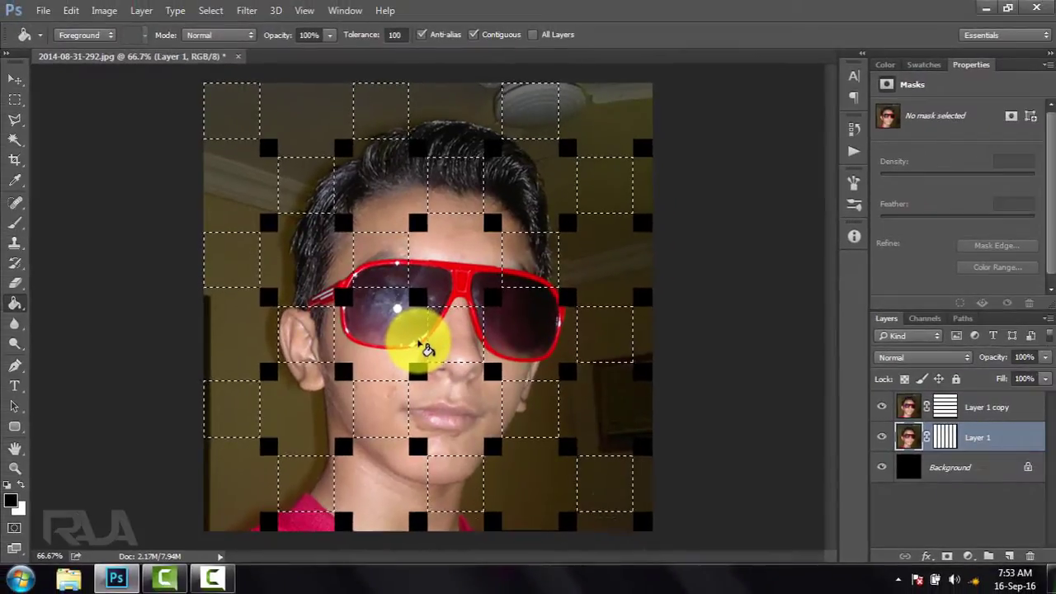
key("ctrl+j")
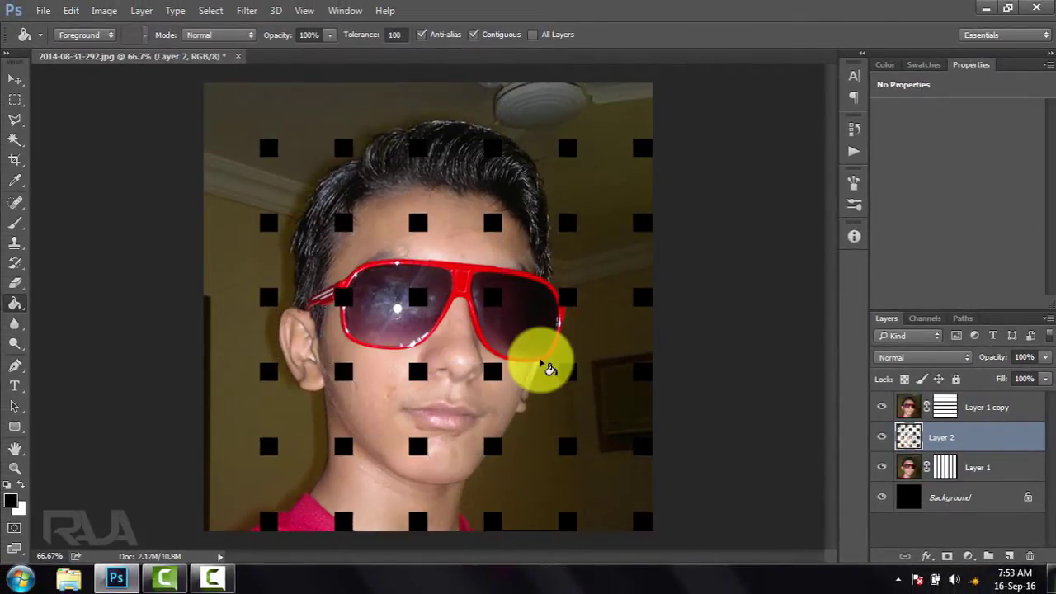
left_click(903, 410)
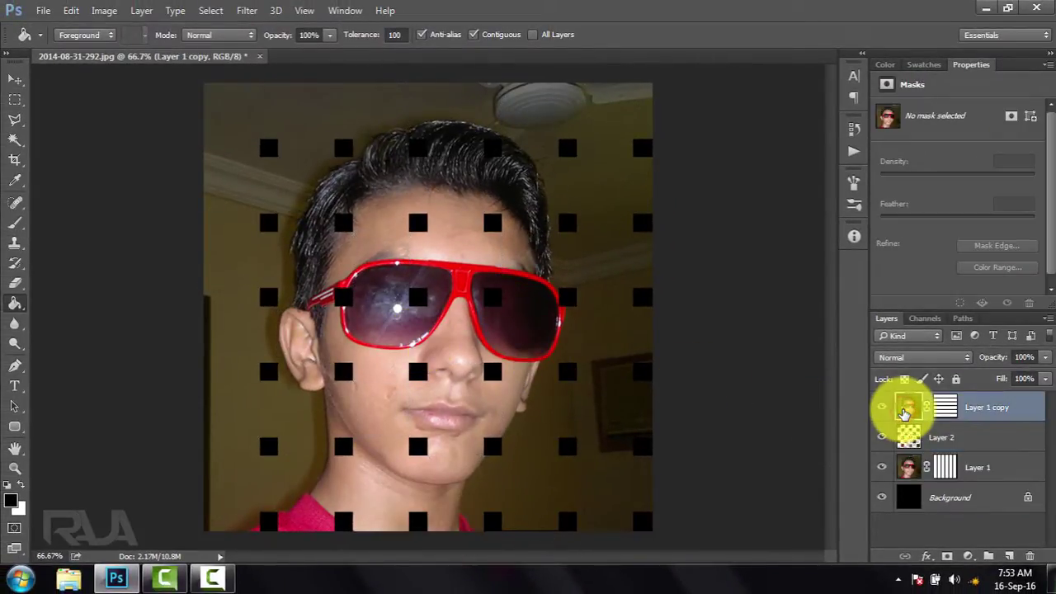
Step: Reload the Box-Selection channel as a selection and switch it to Quick Mask
left_click(925, 318)
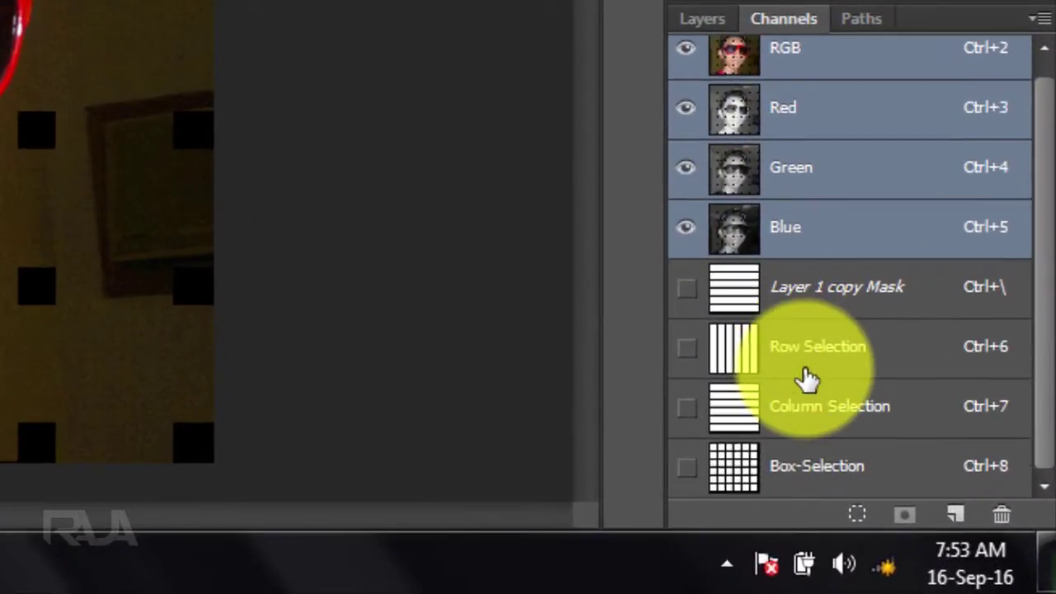
left_click(737, 476, "ctrl")
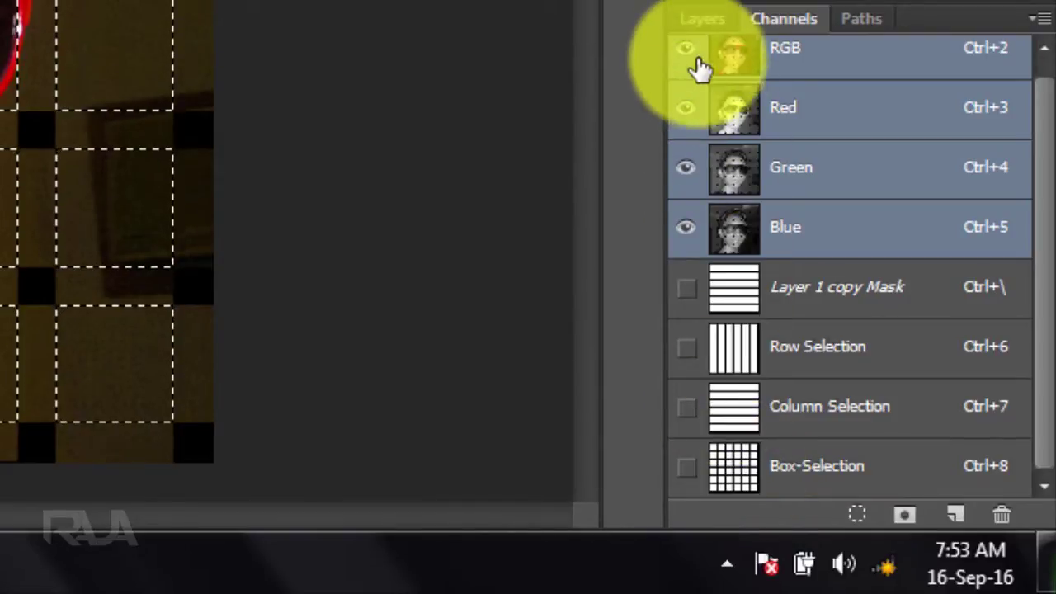
left_click(700, 15)
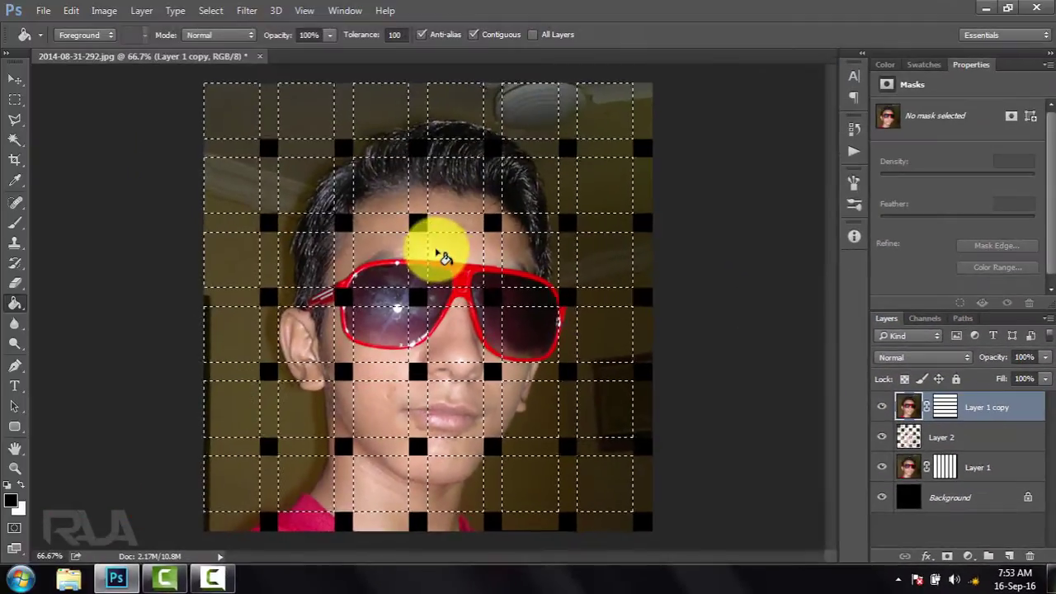
key("q")
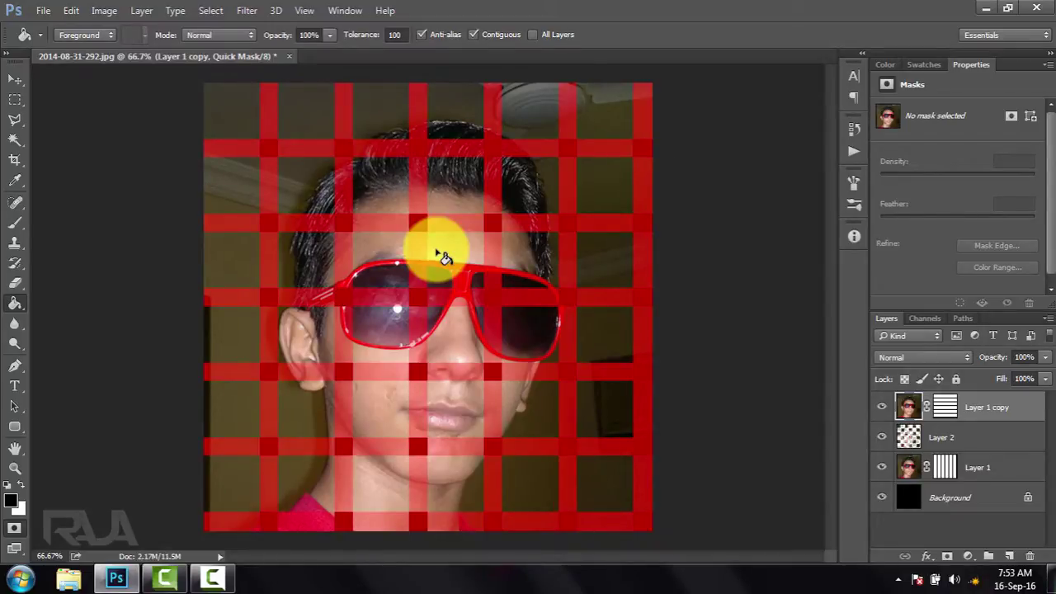
Step: Fill alternating top-row, eye-level and jaw-level grid cells red with the Paint Bucket
left_click(245, 116)
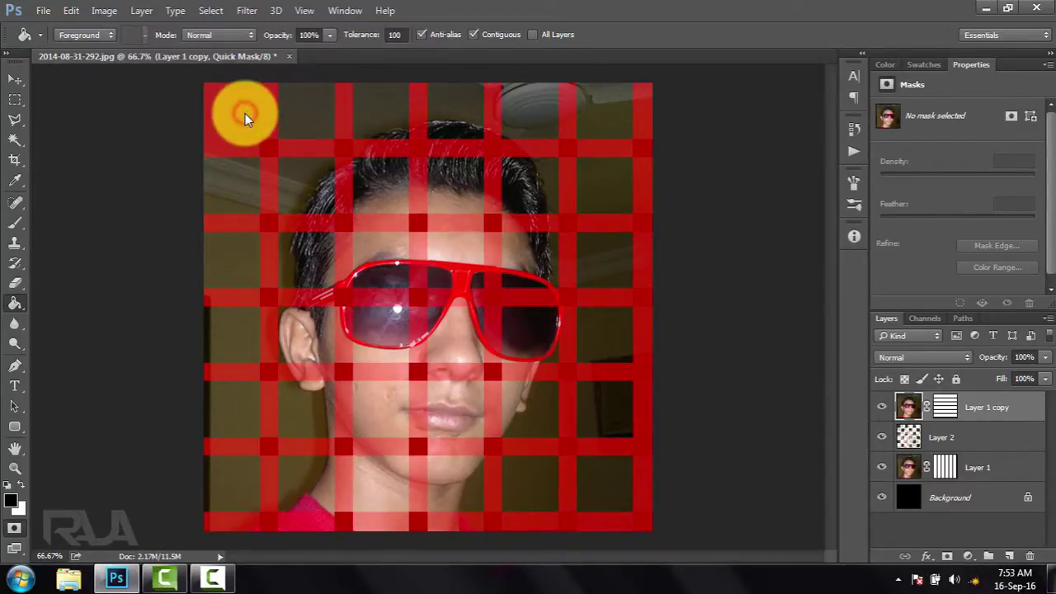
left_click(386, 111)
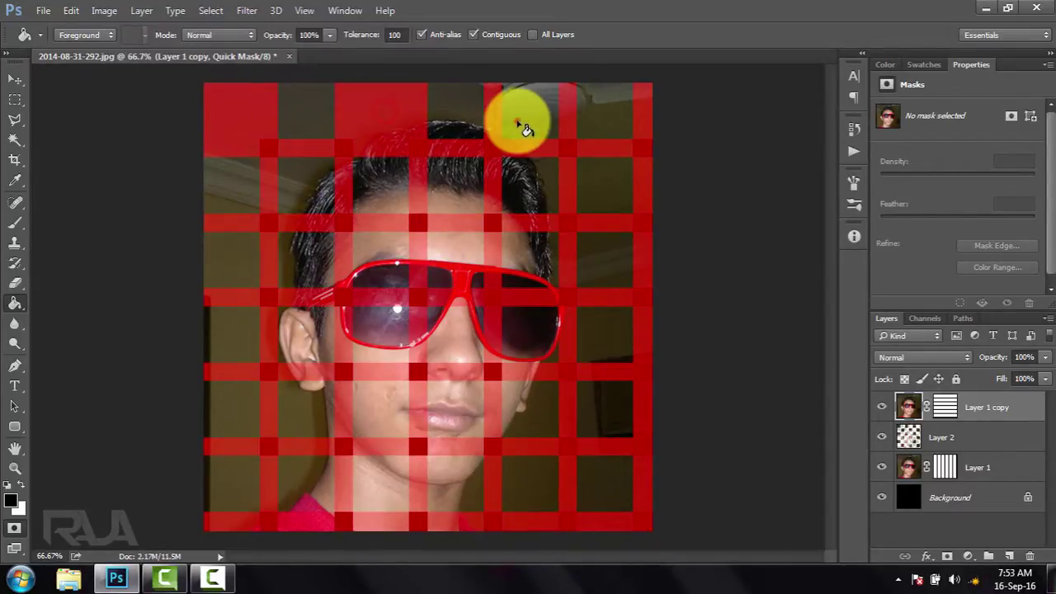
left_click(243, 260)
left_click(523, 249)
left_click(292, 406)
left_click(236, 403)
left_click(467, 411)
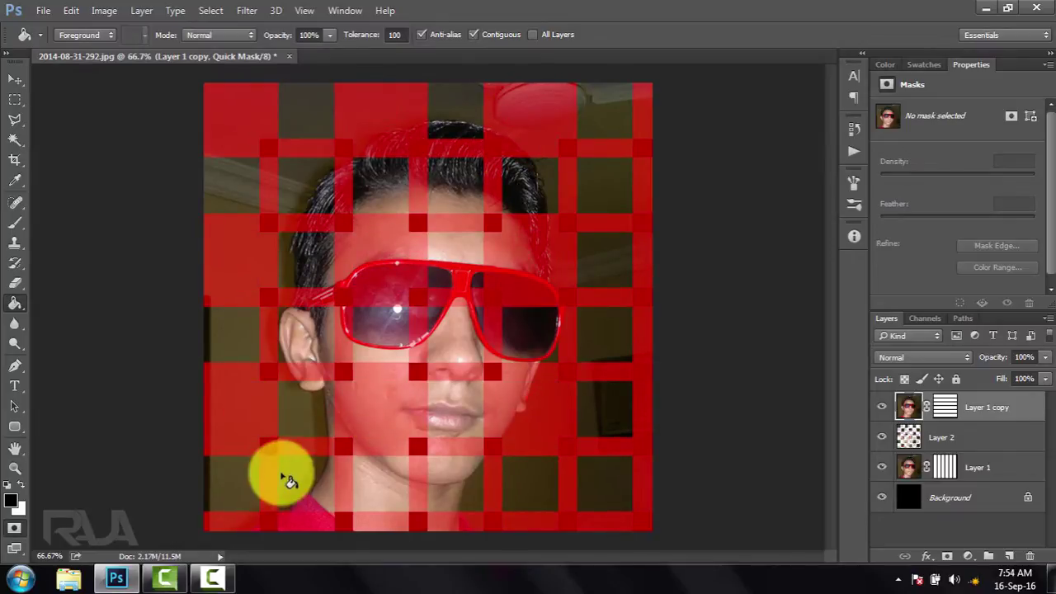
Step: Fill the remaining alternating hair-row, glasses and bottom-row cells to complete the checkerboard
left_click(307, 200)
left_click(441, 201)
left_click(607, 200)
left_click(460, 333)
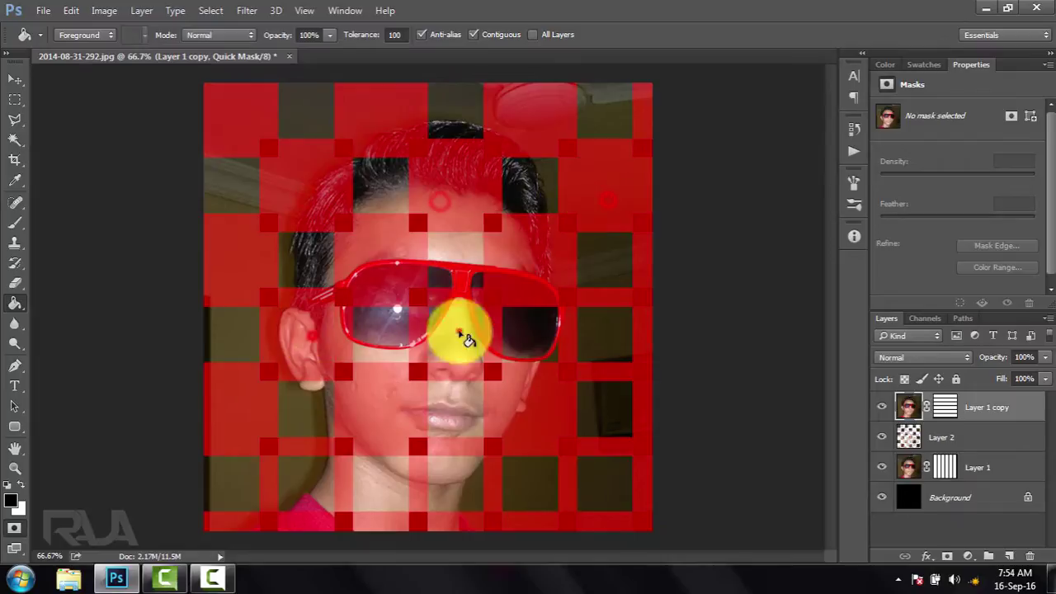
left_click(305, 483)
left_click(467, 481)
left_click(577, 481)
left_click(523, 345)
Step: Copy the checkerboard cells to Layer 3, clip it to Layer 1 copy, and clip Layer 2 to Layer 1
key("q")
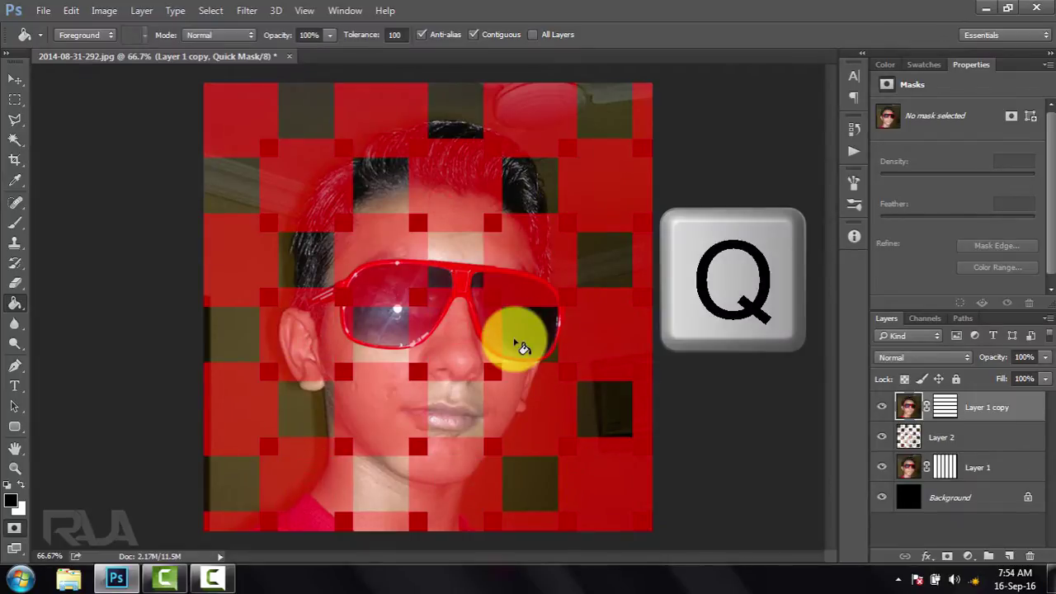
key("ctrl+j")
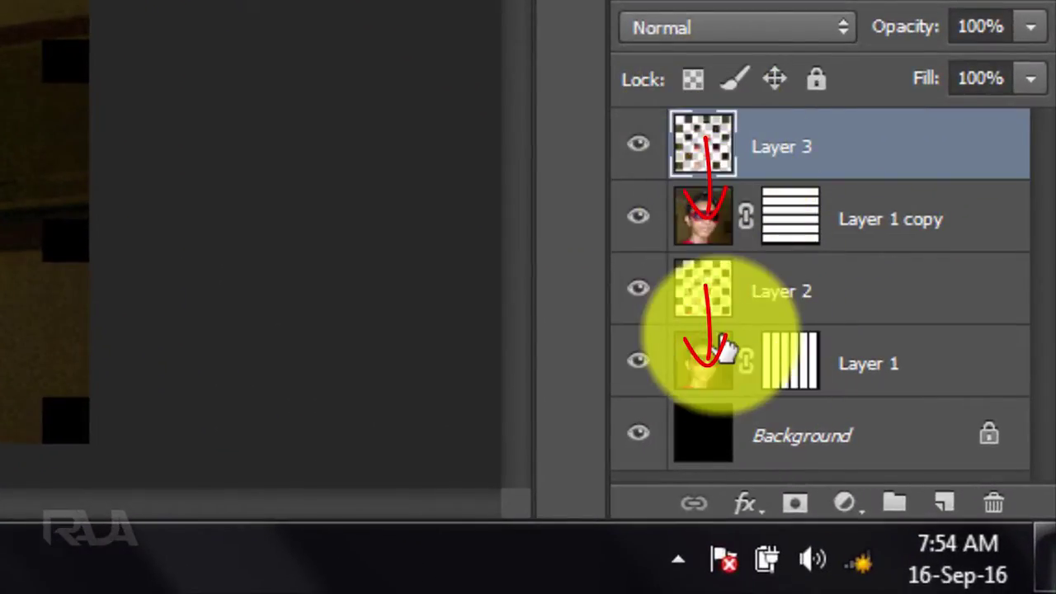
key("ctrl+alt+g")
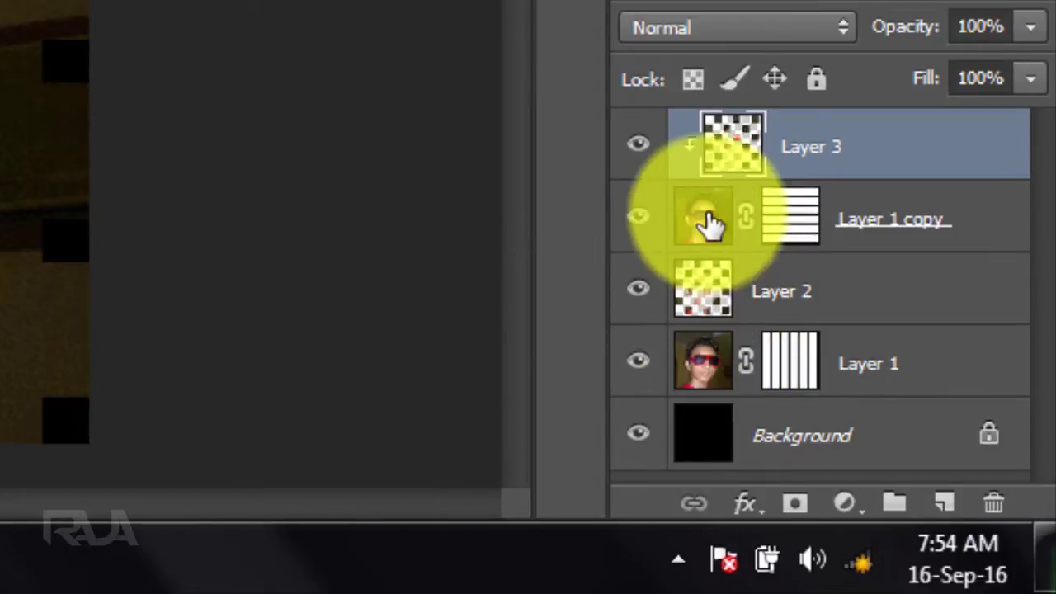
left_click(718, 295)
key("ctrl+alt+g")
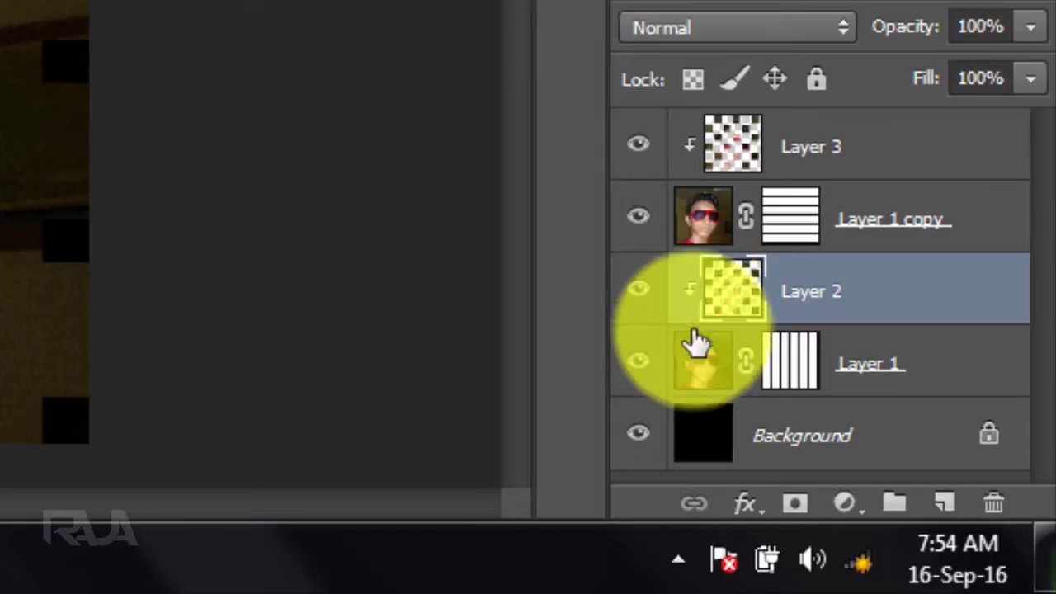
Step: Add a black Multiply Outer Glow at 50% opacity and 40 px size to Layer 2
left_click(755, 500)
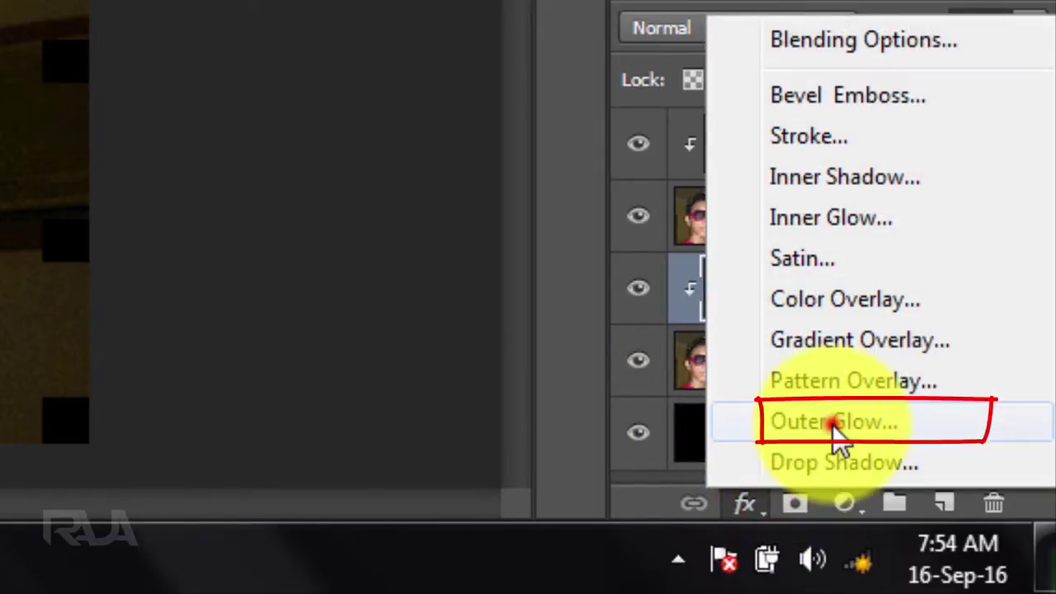
left_click(804, 422)
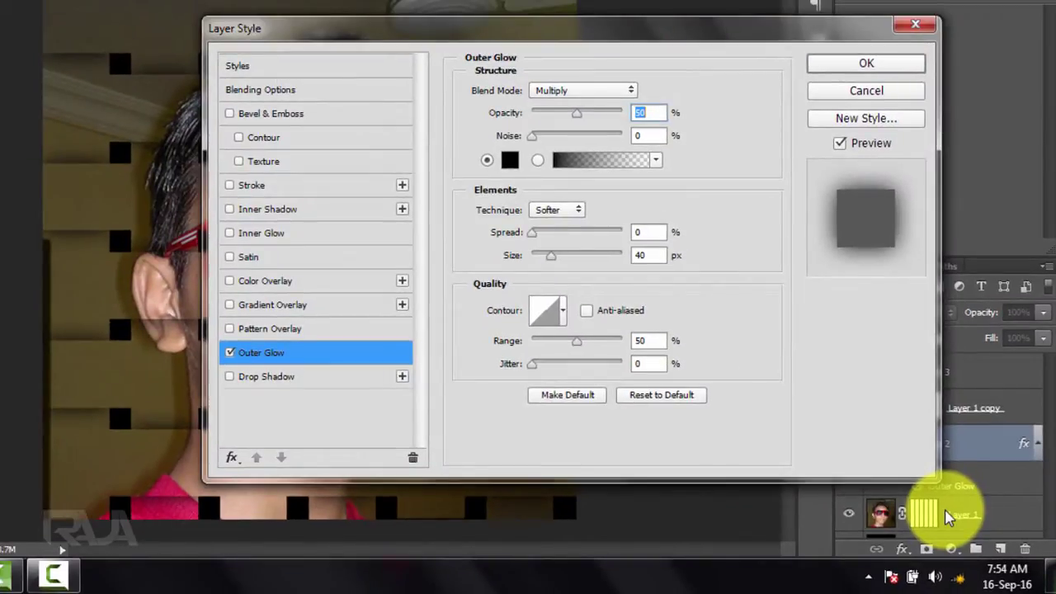
left_click(865, 66)
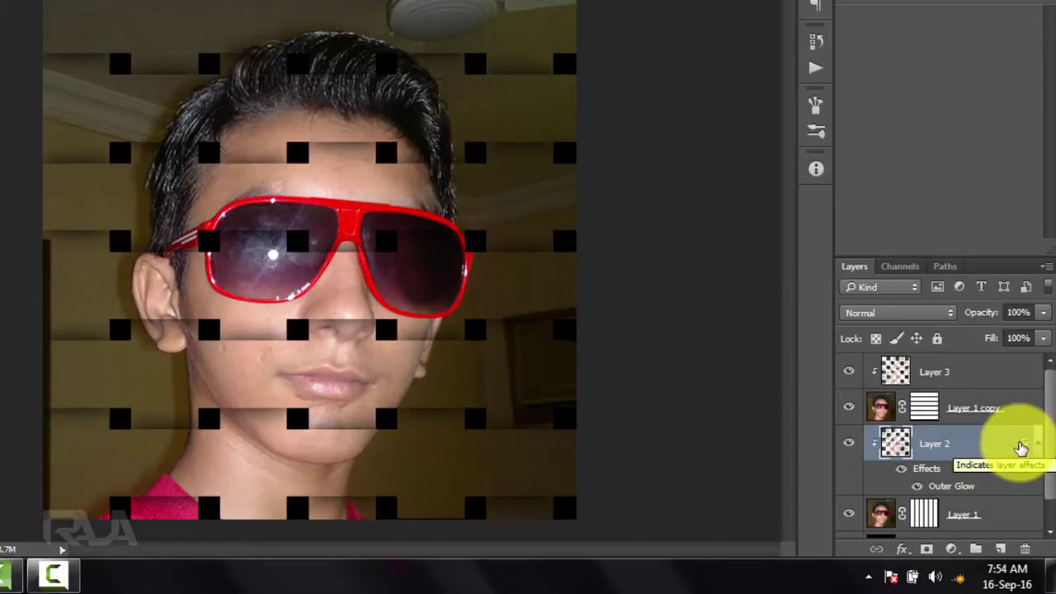
Step: Alt-drag Layer 2's Outer Glow onto Layer 3, collapse both effect lists, and select Layer 3
key("alt")
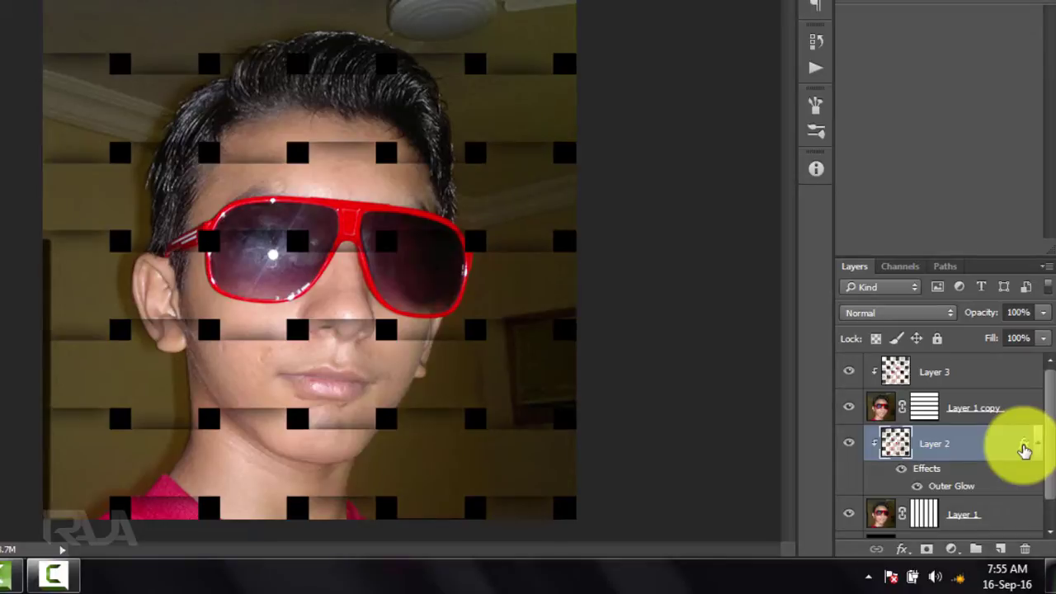
left_click_drag(1023, 449, 1023, 373)
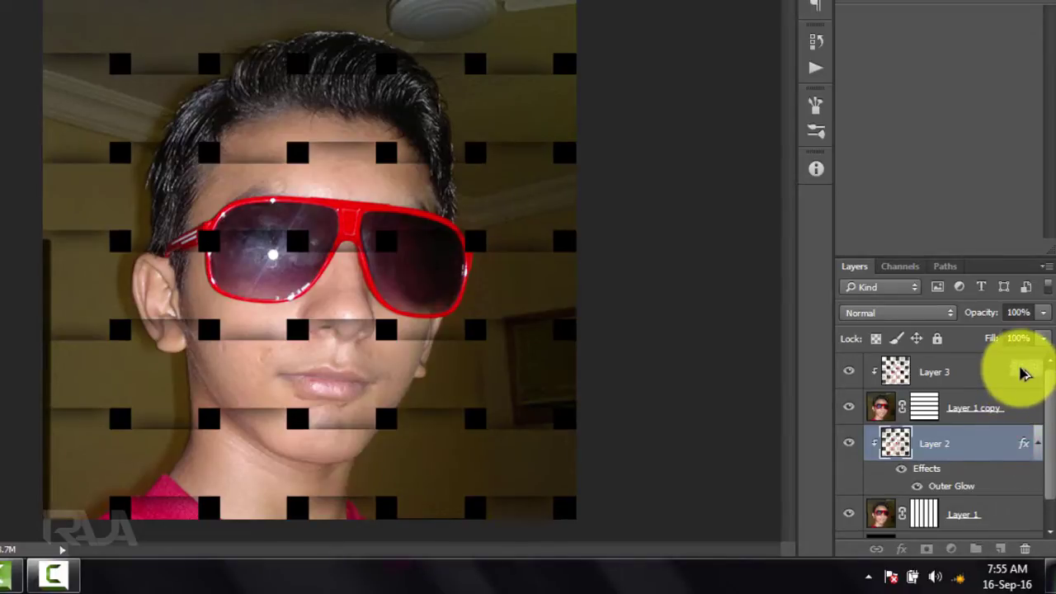
left_click_drag(1023, 373, 1025, 375)
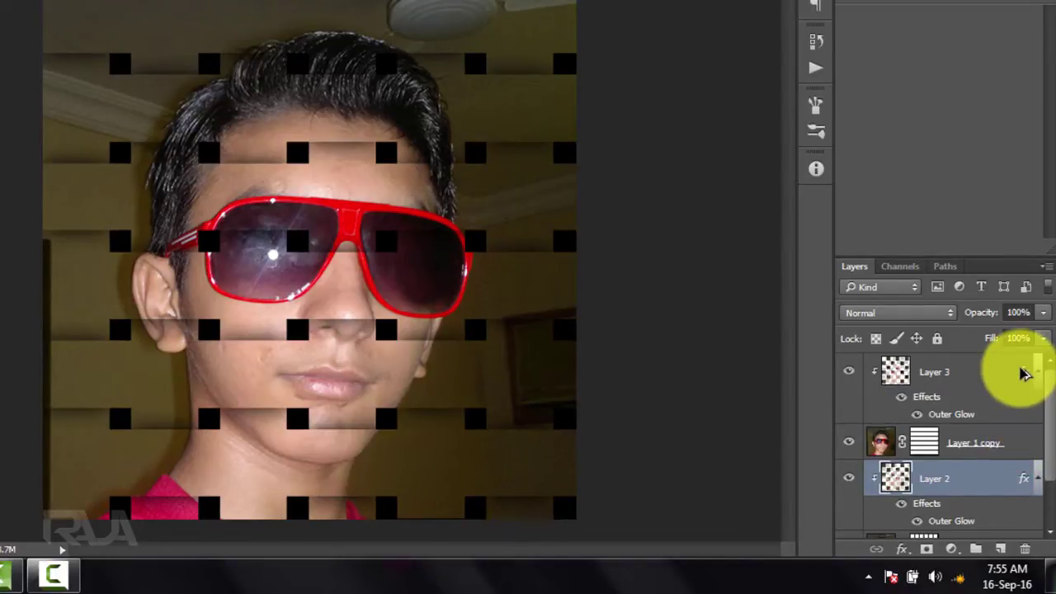
left_click(1037, 374)
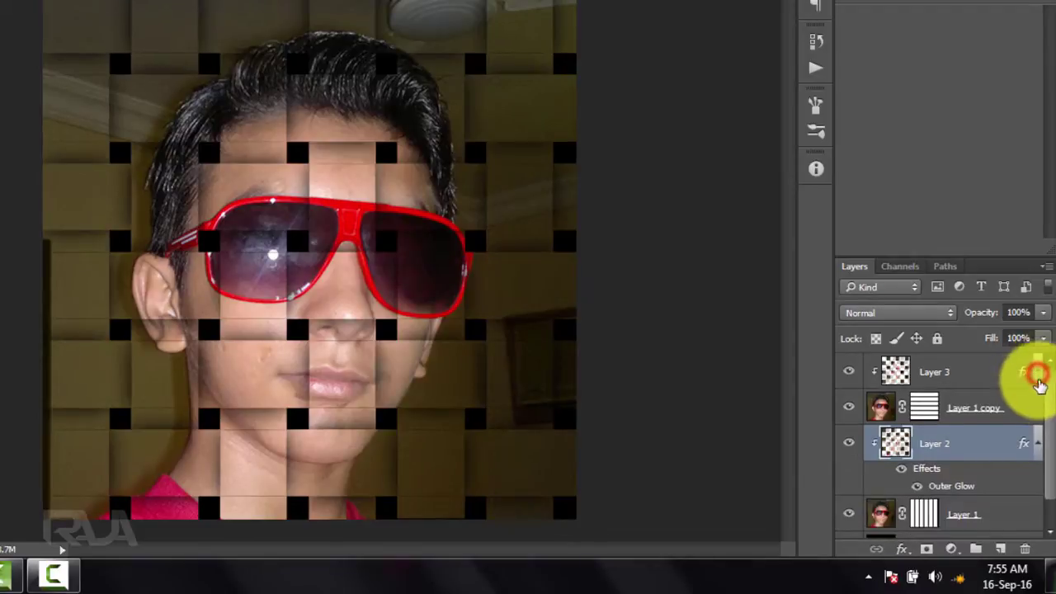
left_click(1037, 445)
left_click(955, 368)
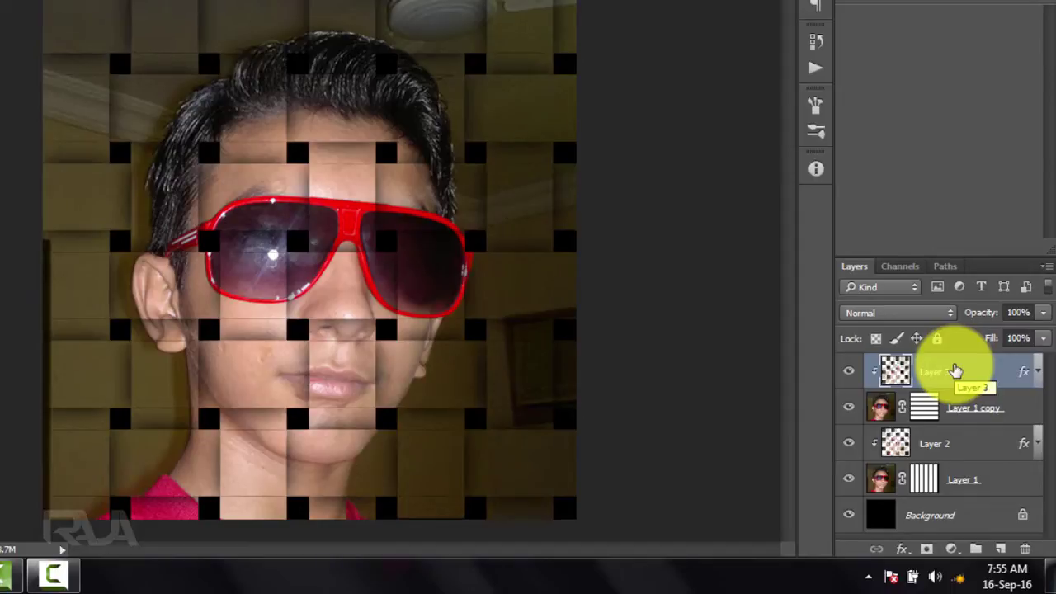
Step: Stamp visible layers into Layer 4 and apply Texturizer Burlap at 100% scaling, relief 1
key("ctrl+shift+alt+e")
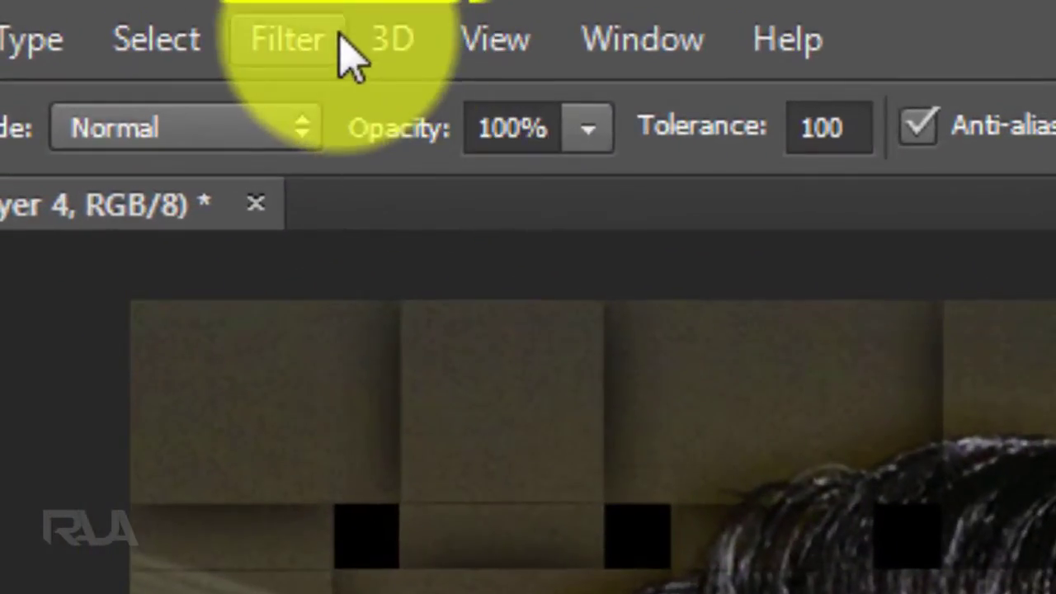
left_click(347, 46)
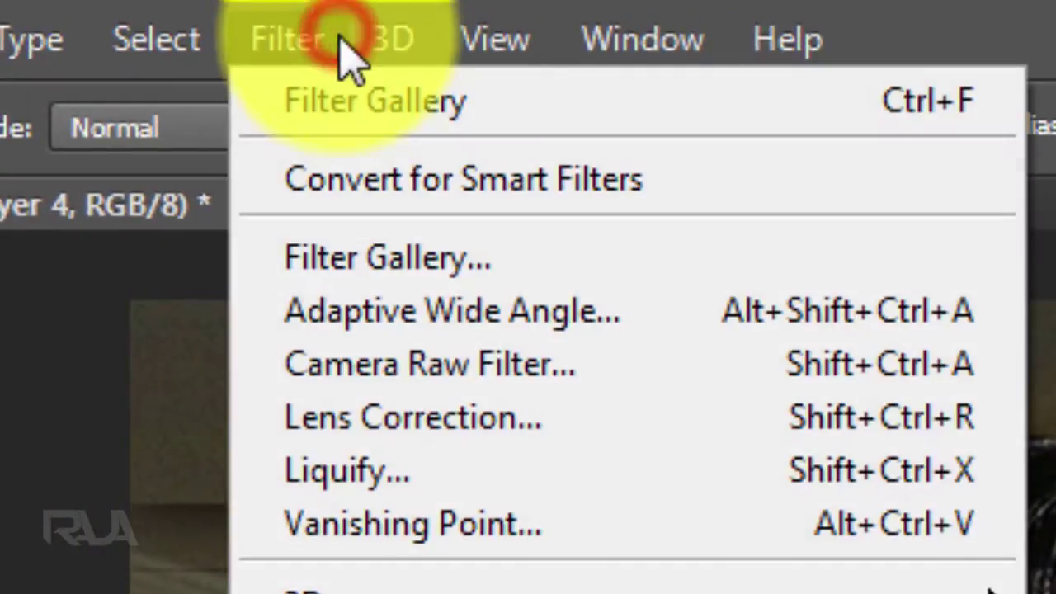
left_click(464, 258)
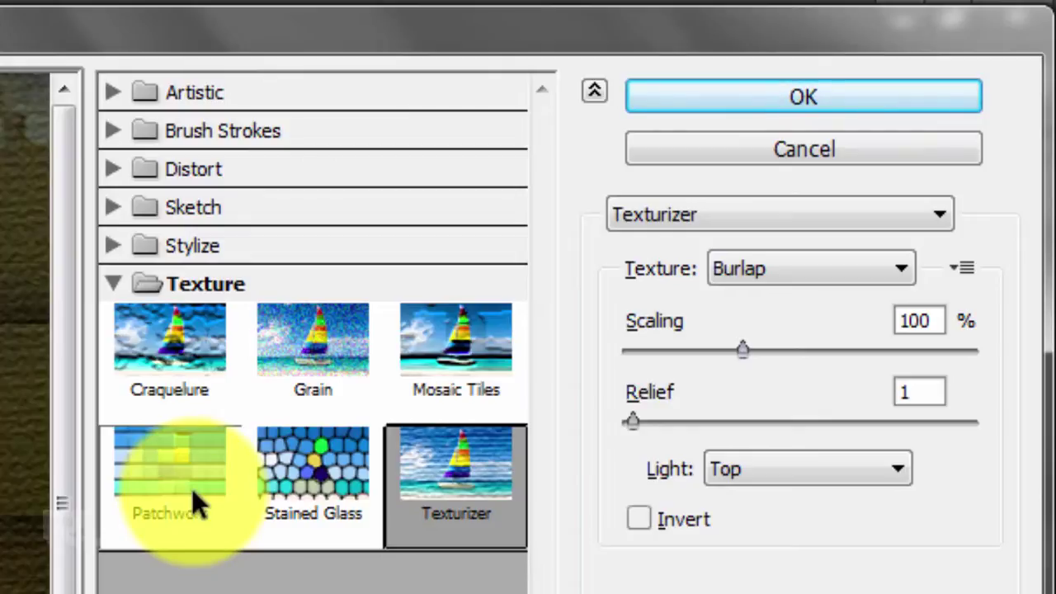
left_click(692, 97)
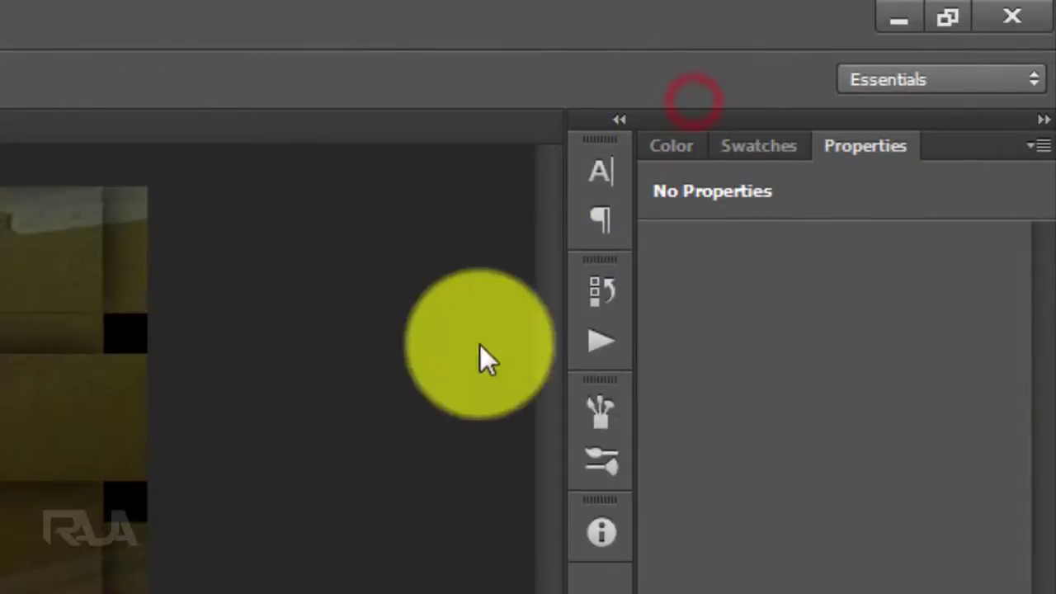